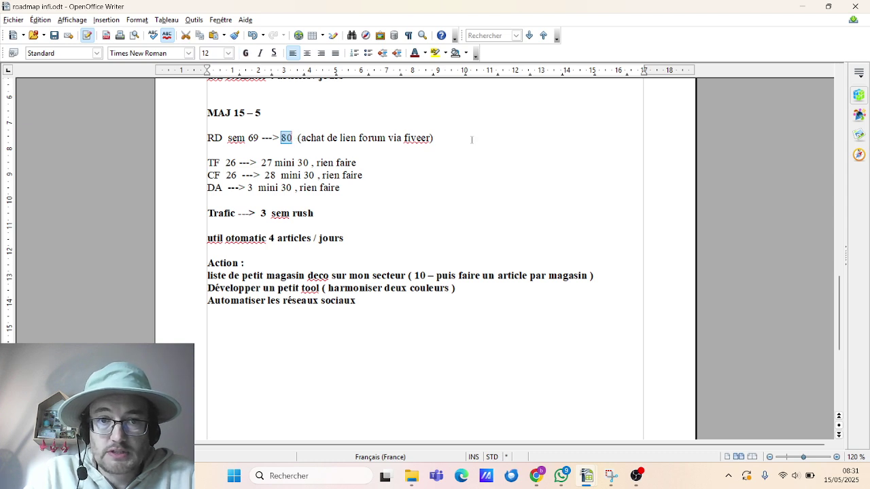
Review the MAJ 15 – 5 notes, highlighting the forum link purchase, the CF and DA values, the traffic line and the daily article line.
left_click_drag(472, 140, 303, 140)
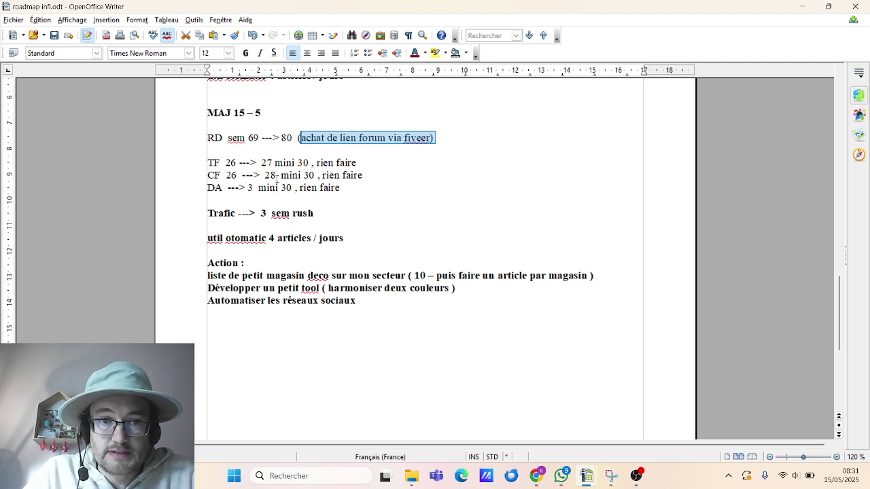
left_click_drag(277, 177, 263, 176)
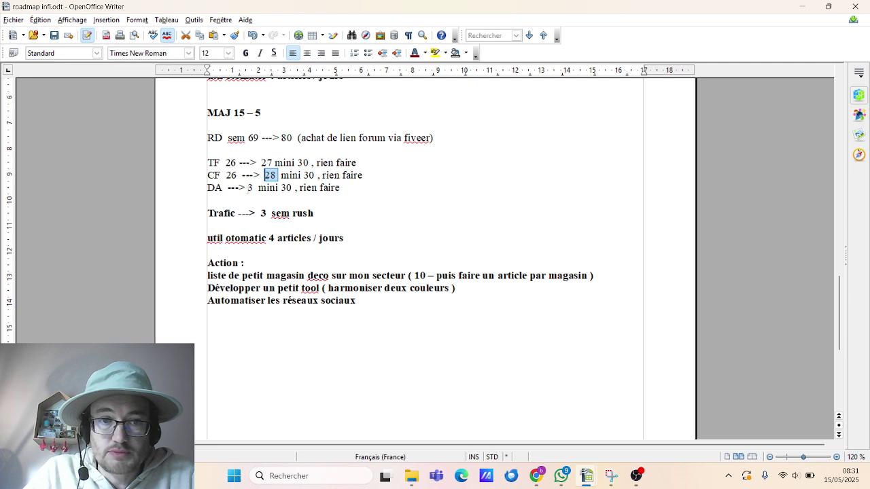
double_click(249, 187)
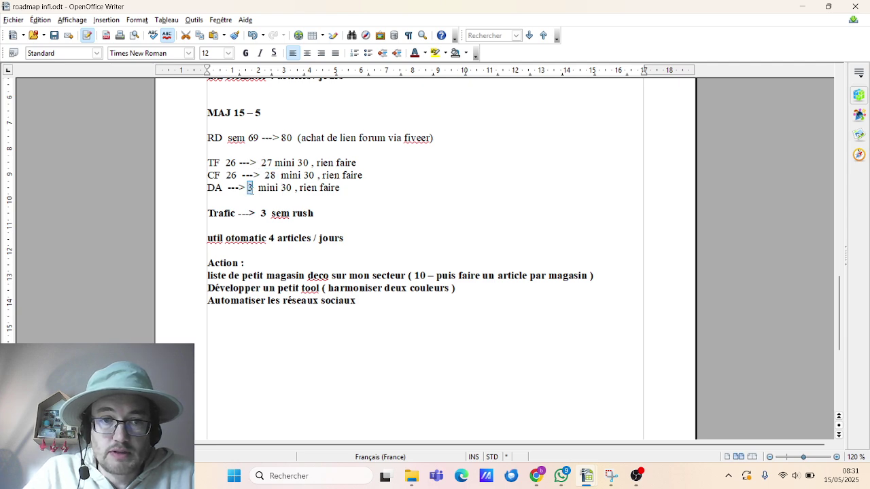
left_click_drag(359, 197, 407, 197)
left_click(352, 190)
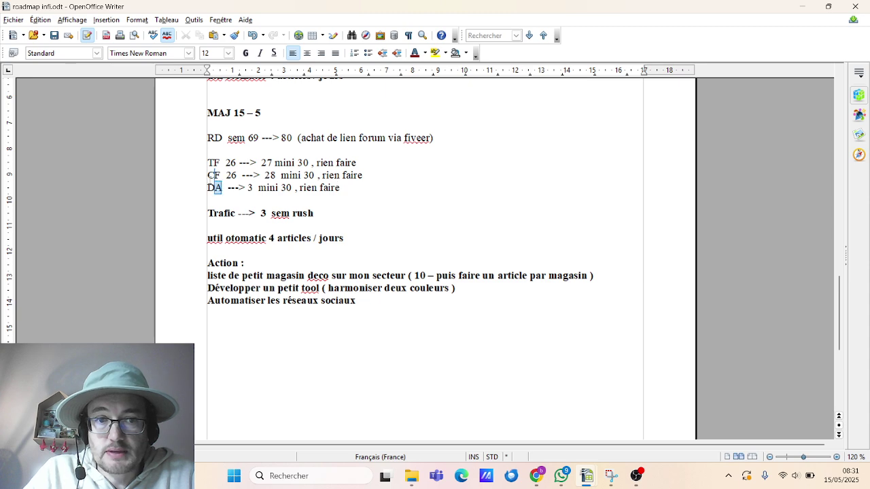
left_click_drag(207, 176, 222, 188)
double_click(248, 188)
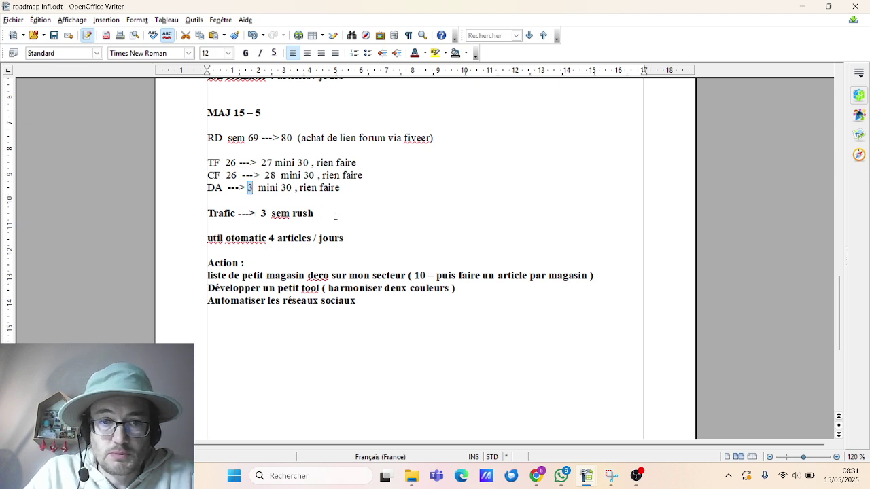
left_click_drag(335, 216, 207, 215)
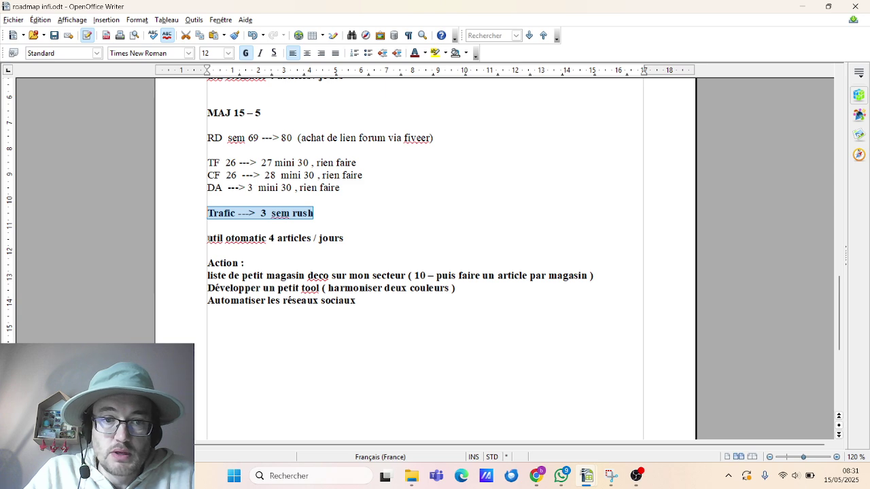
left_click_drag(207, 238, 345, 239)
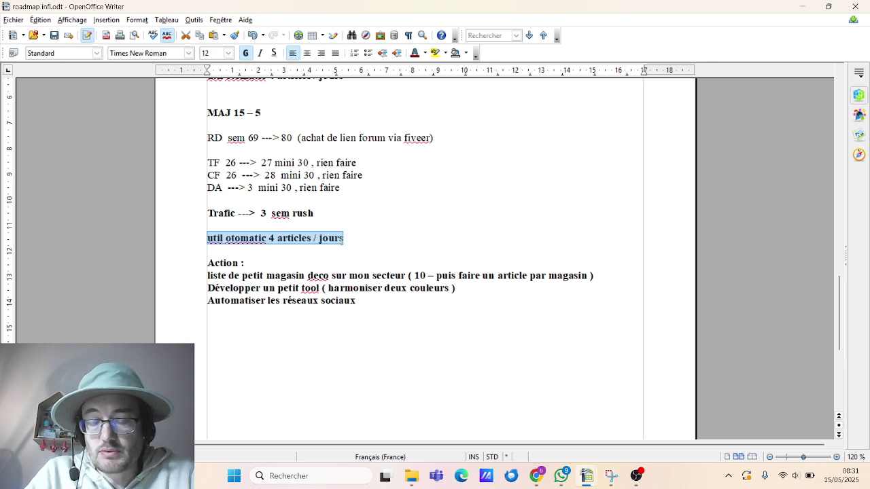
left_click(357, 246)
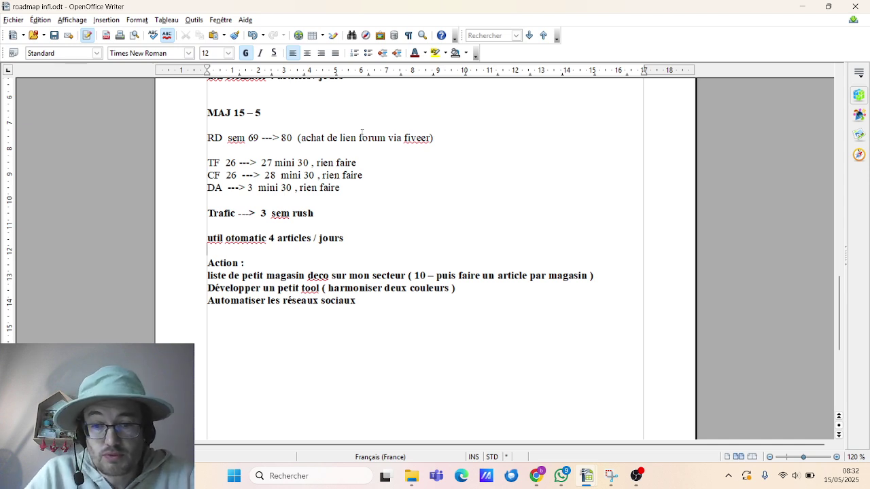
Switch to Google Search Console in Chrome and view the overview click chart and the performance report for infinideco.fr.
mouse_move(536, 476)
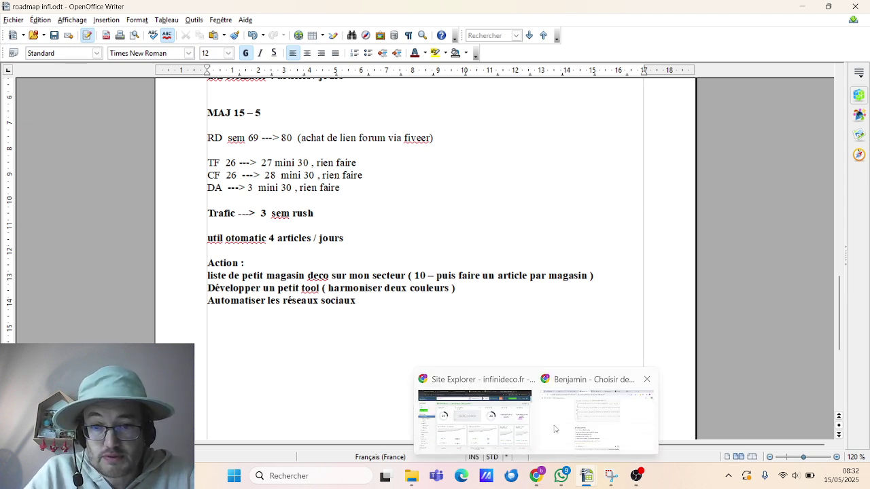
mouse_move(471, 429)
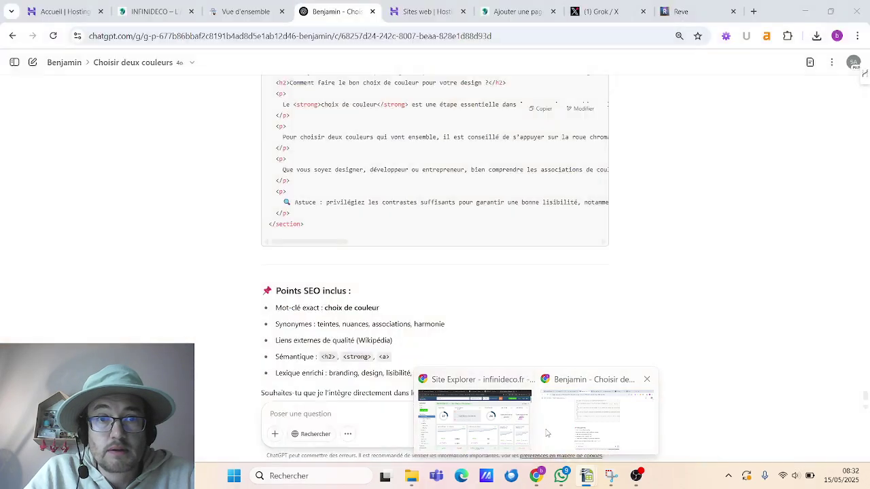
left_click(547, 433)
left_click(235, 12)
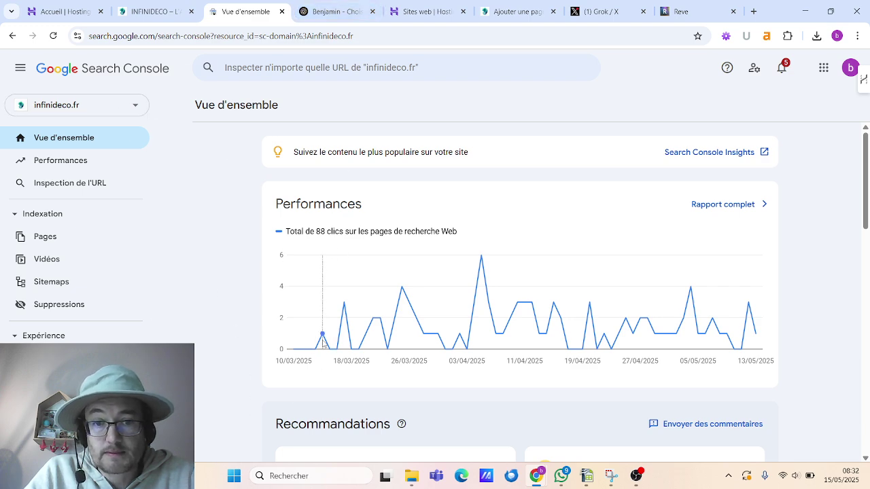
scroll(687, 272, "down", 1)
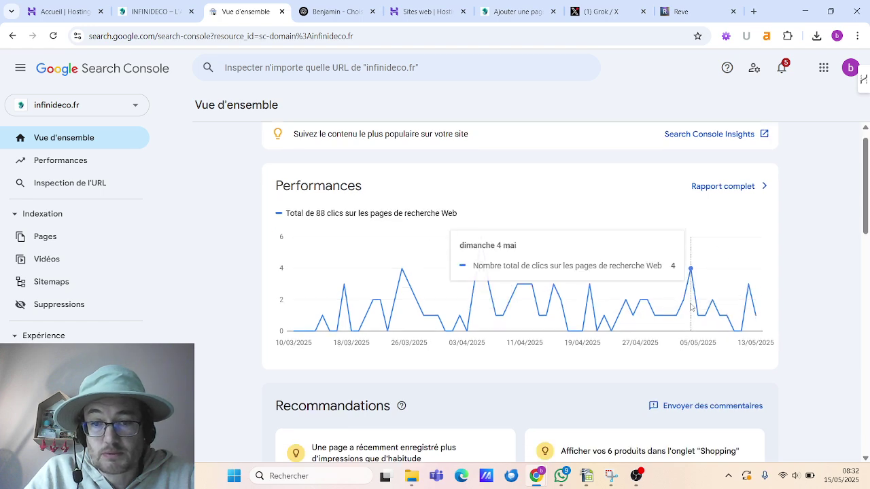
left_click(75, 165)
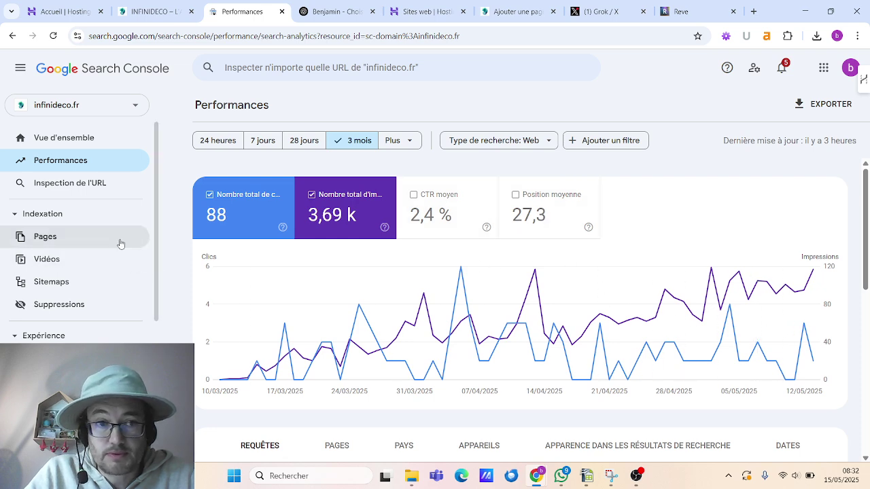
Open the page indexing report for infinideco.fr and examine the chart of indexed and non-indexed pages.
left_click(59, 238)
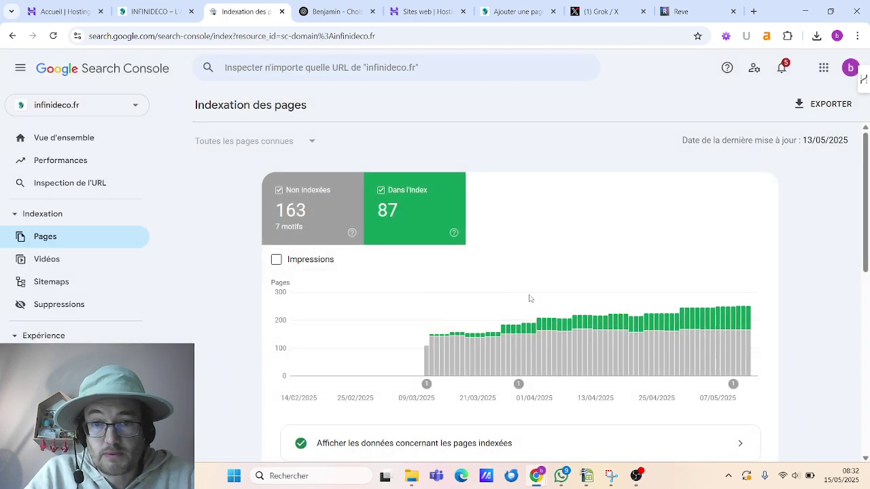
scroll(349, 327, "down", 2)
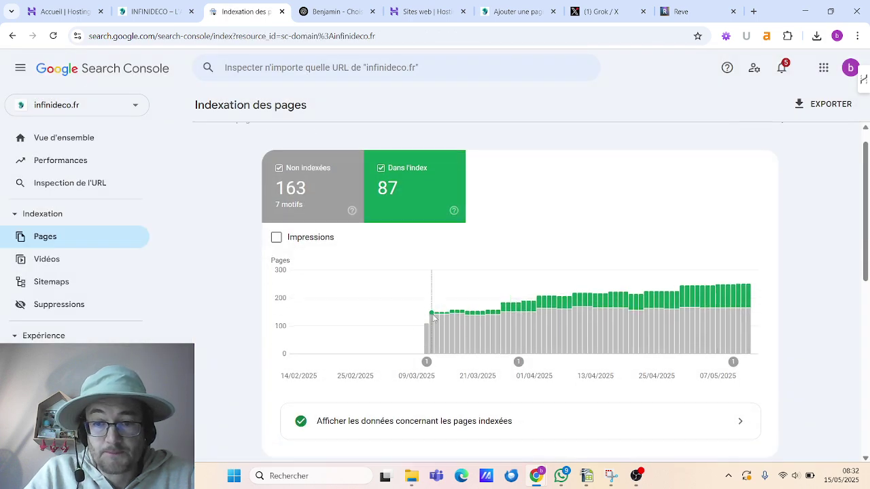
scroll(371, 297, "up", 1)
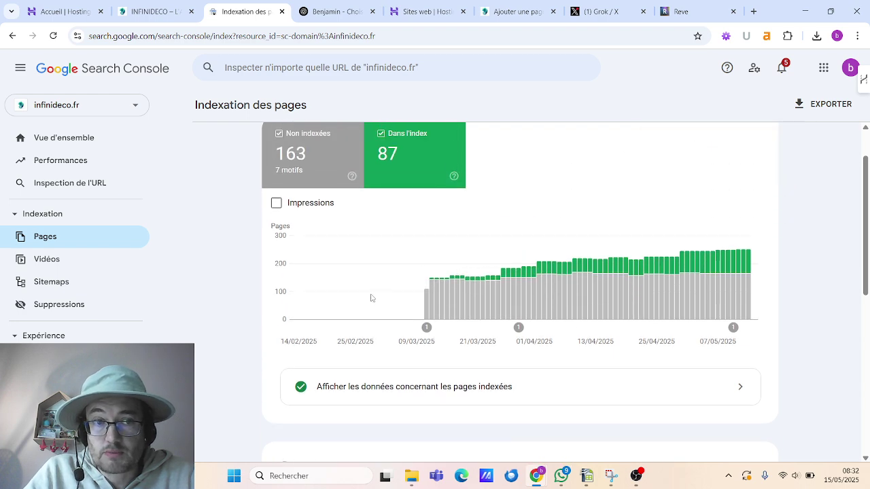
Switch to the private Chrome window to check infinideco.fr's Trust Flow and Citation Flow in Majestic and its referring domains in Semrush.
mouse_move(538, 472)
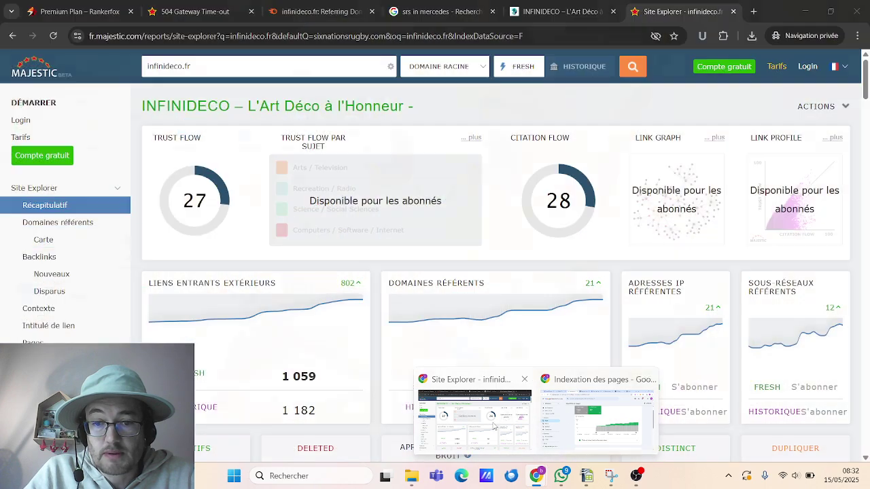
left_click(494, 426)
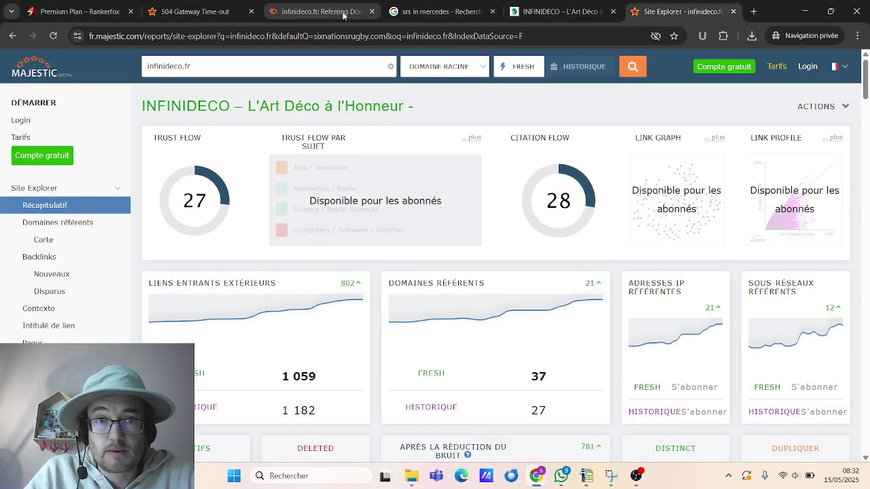
left_click(320, 14)
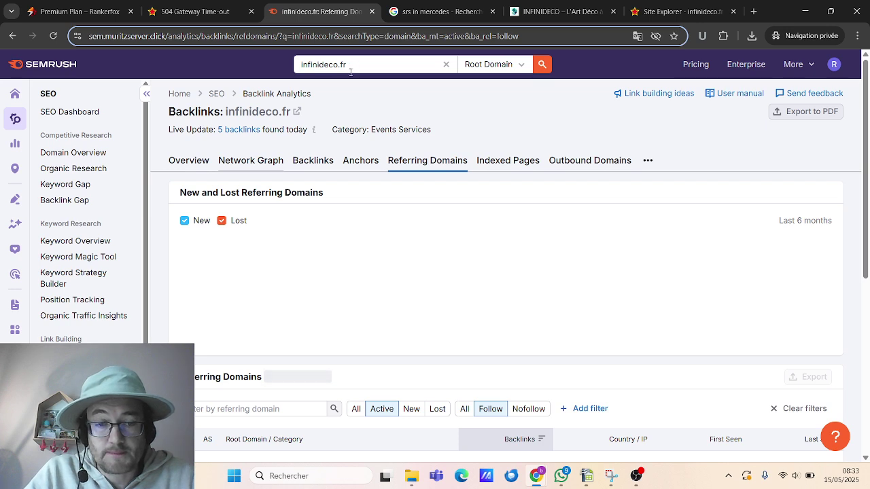
Return to the Semrush home page and search for infinideco.fr to open its Domain Overview.
double_click(327, 66)
key("ctrl+c")
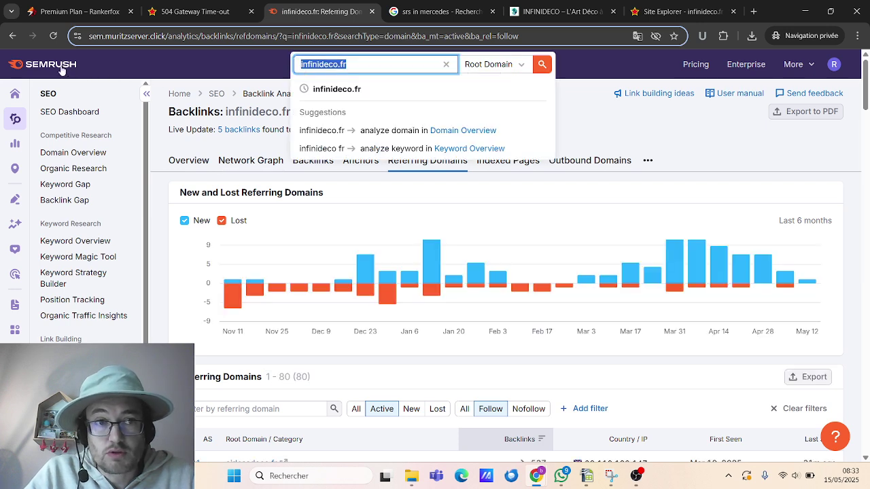
left_click(61, 70)
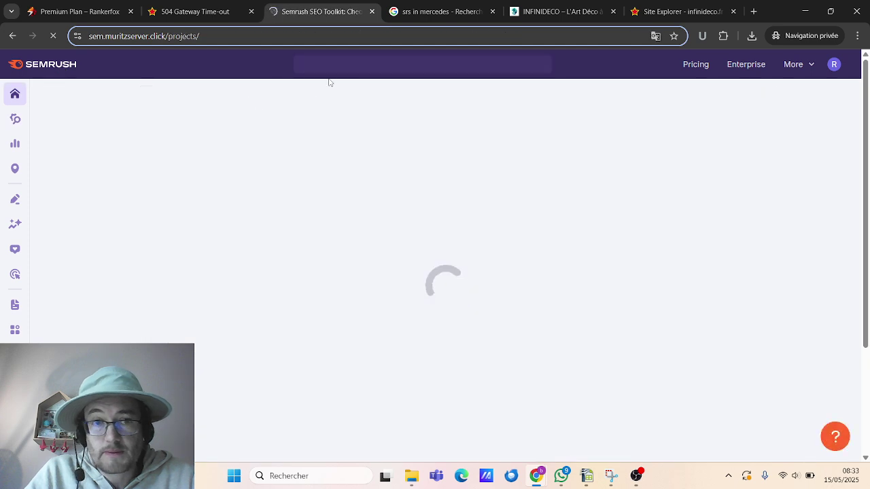
left_click(335, 66)
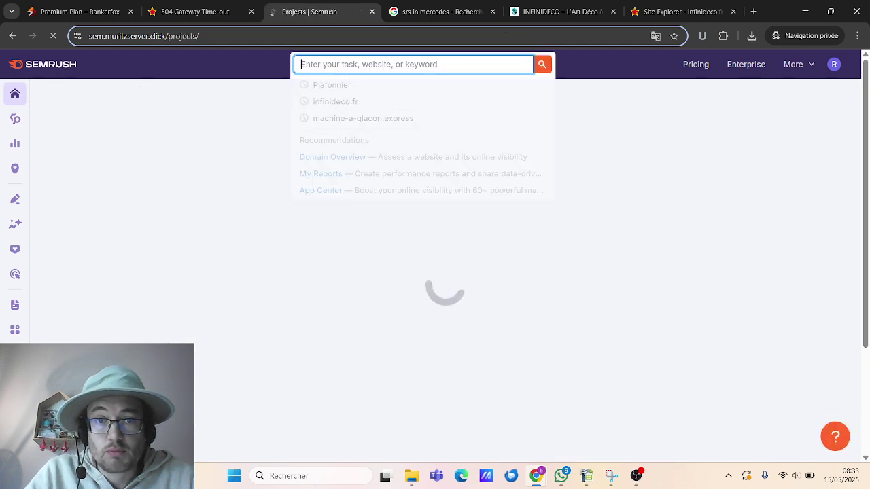
key("ctrl+v")
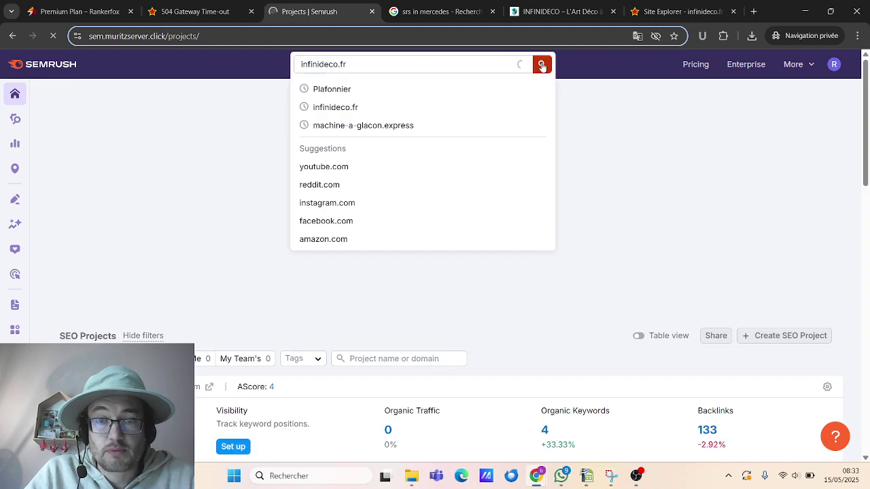
key("Return")
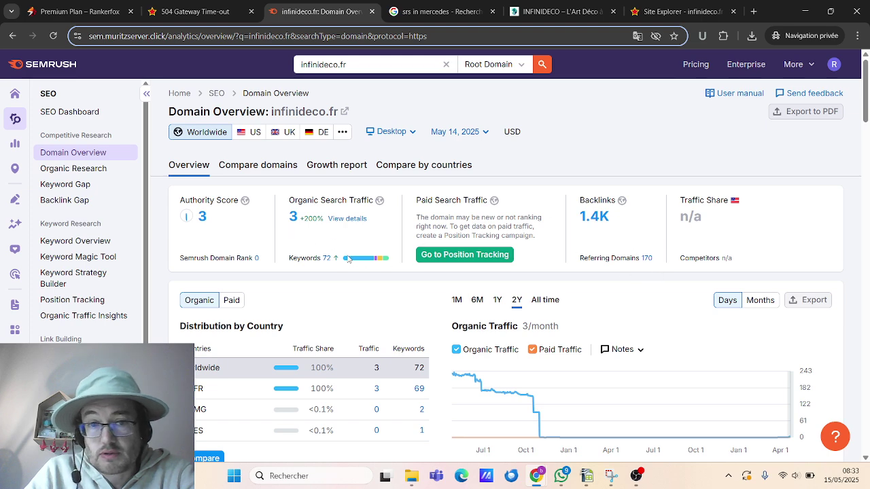
Examine the organic traffic and organic keyword charts in the Domain Overview, with the period set to 6M.
scroll(639, 313, "down", 1)
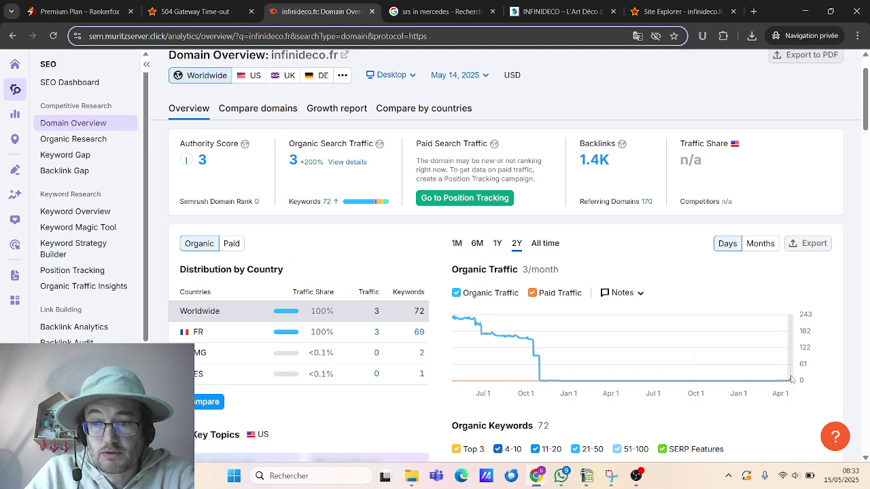
scroll(789, 361, "down", 5)
scroll(719, 326, "up", 4)
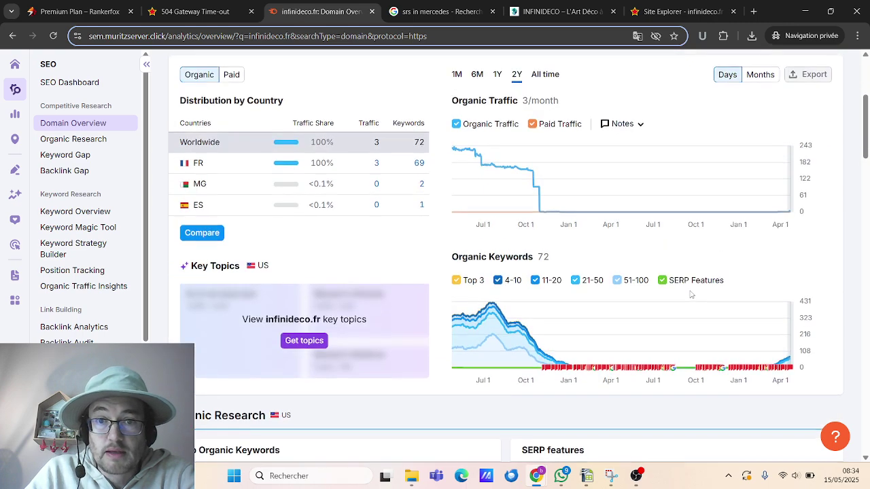
left_click(477, 187)
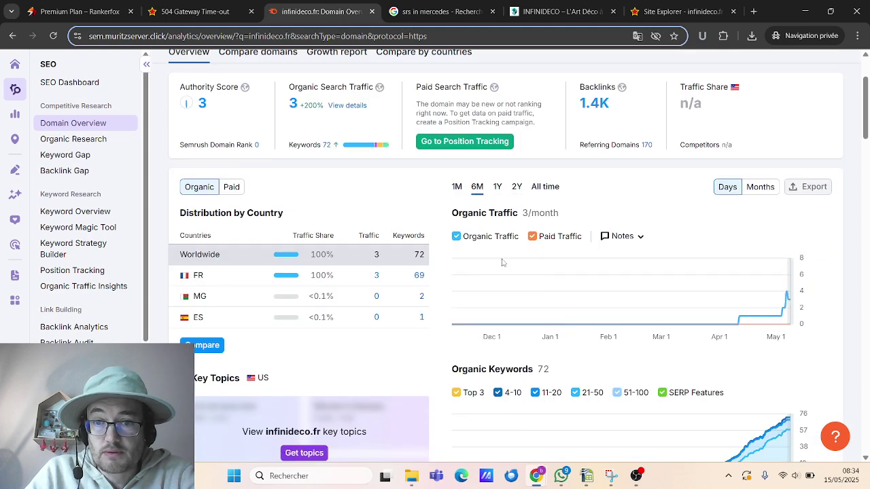
scroll(755, 299, "down", 1)
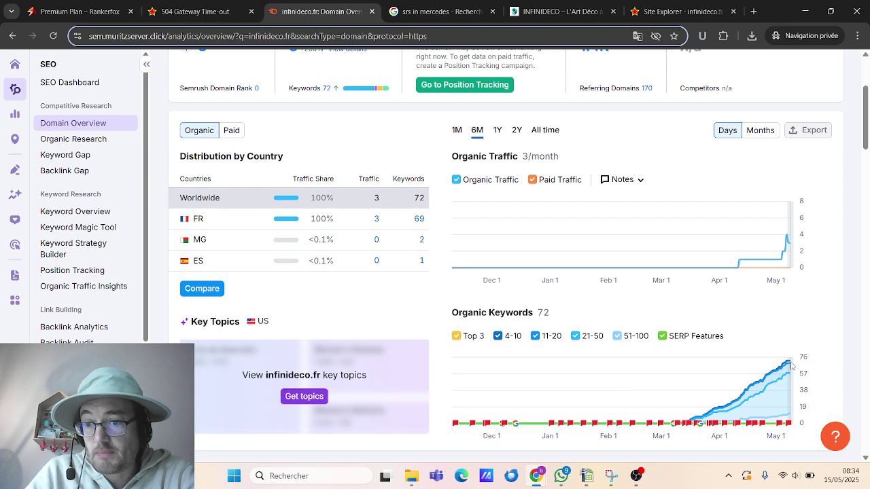
mouse_move(791, 366)
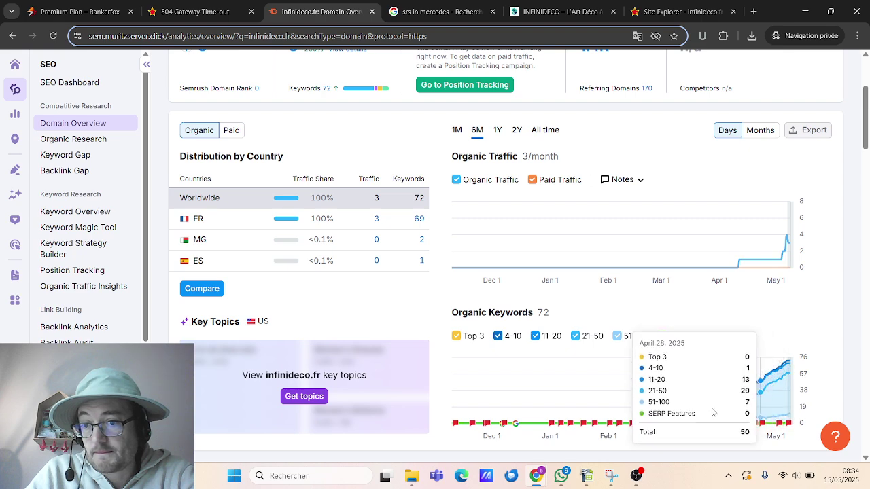
scroll(592, 325, "down", 5)
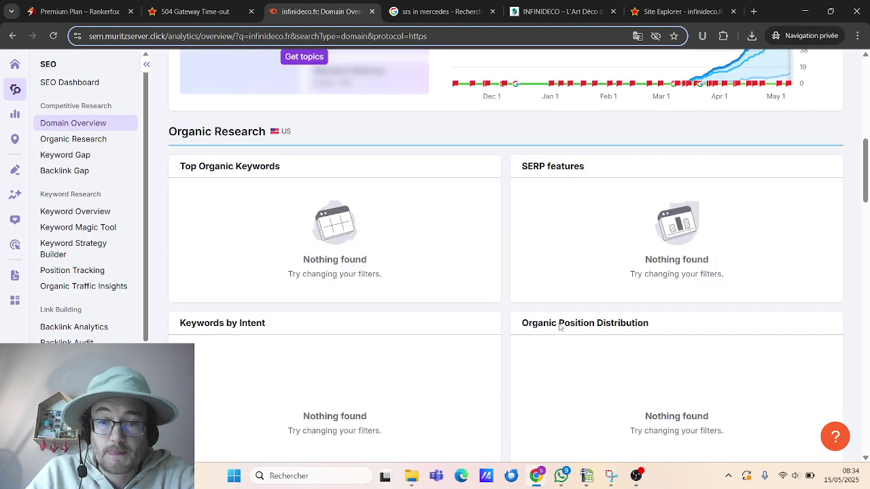
scroll(560, 326, "up", 3)
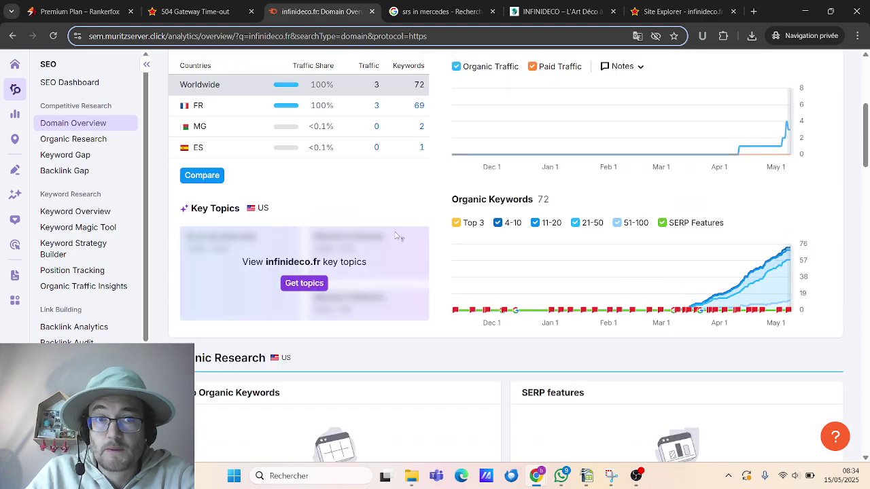
Return to the roadmap document in OpenOffice Writer and highlight the action "Développer un petit tool ( harmoniser deux couleurs )".
left_click(811, 11)
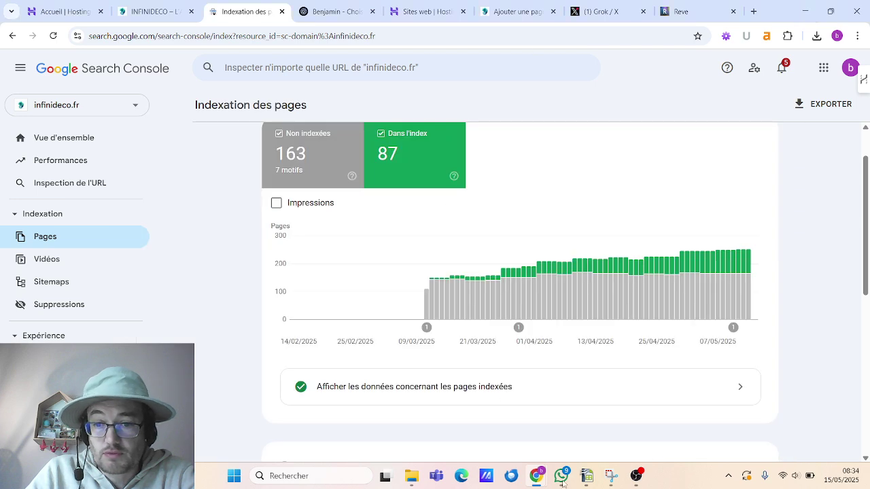
mouse_move(586, 478)
left_click(617, 434)
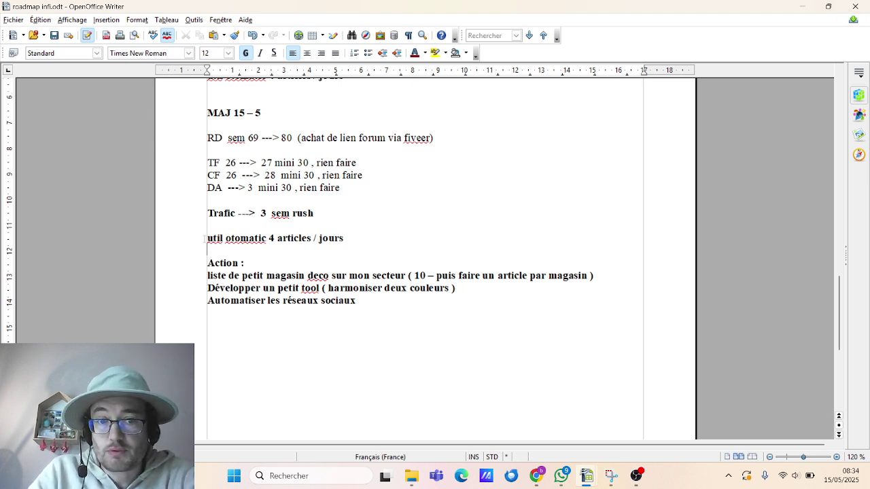
left_click_drag(211, 289, 456, 289)
Switch to the ChatGPT conversation "Choisir deux couleurs" and highlight its opening request for a tool that helps choose two matching colours.
left_click(800, 8)
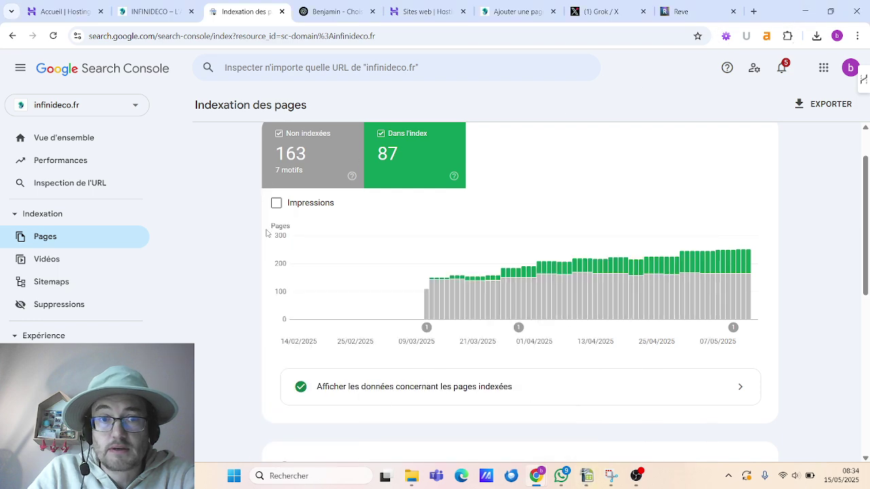
left_click(326, 10)
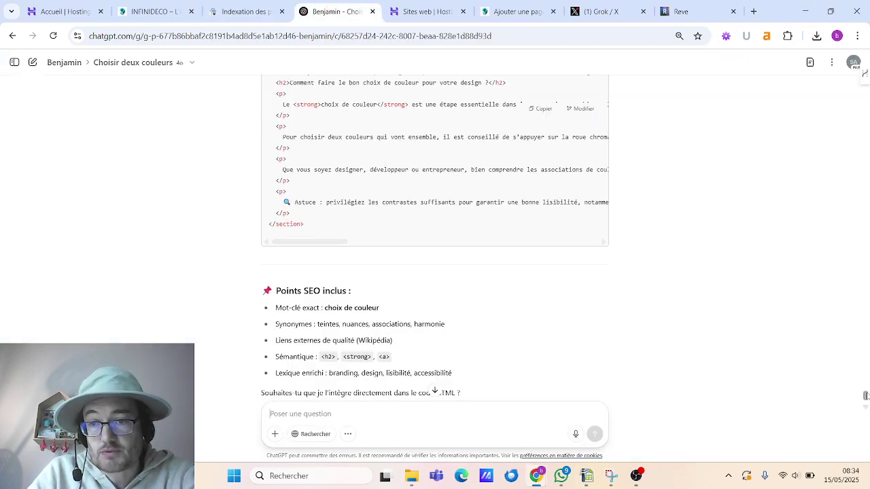
left_click_drag(866, 397, 866, 88)
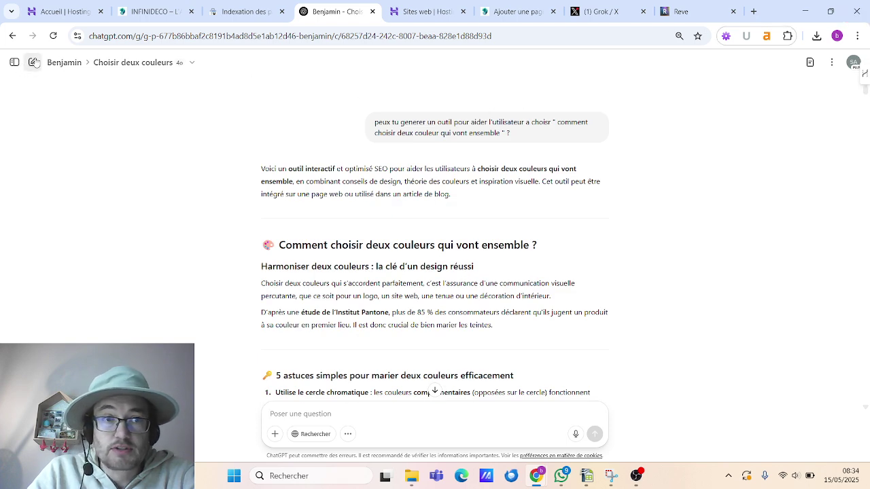
scroll(400, 194, "down", 2)
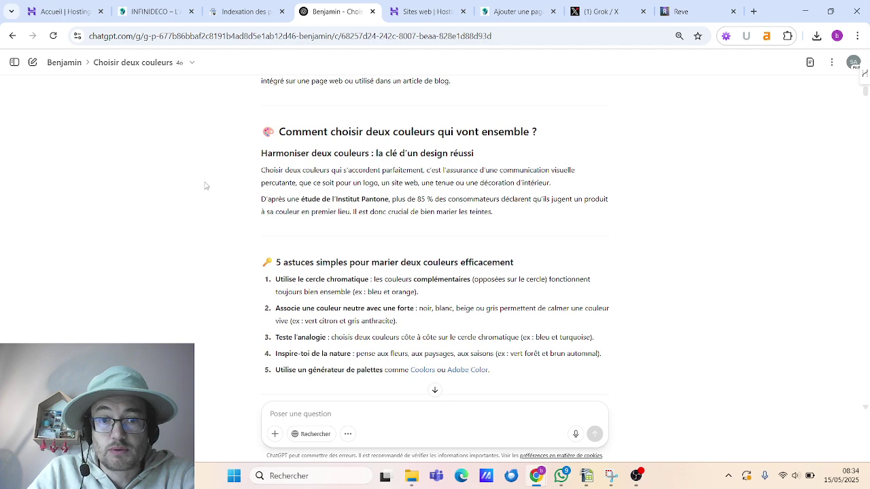
scroll(167, 187, "up", 2)
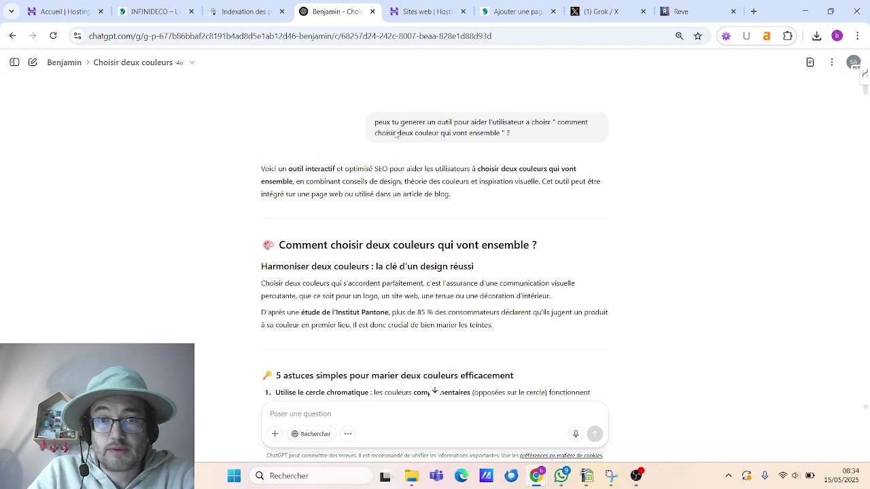
mouse_move(436, 128)
left_click_drag(489, 123, 386, 123)
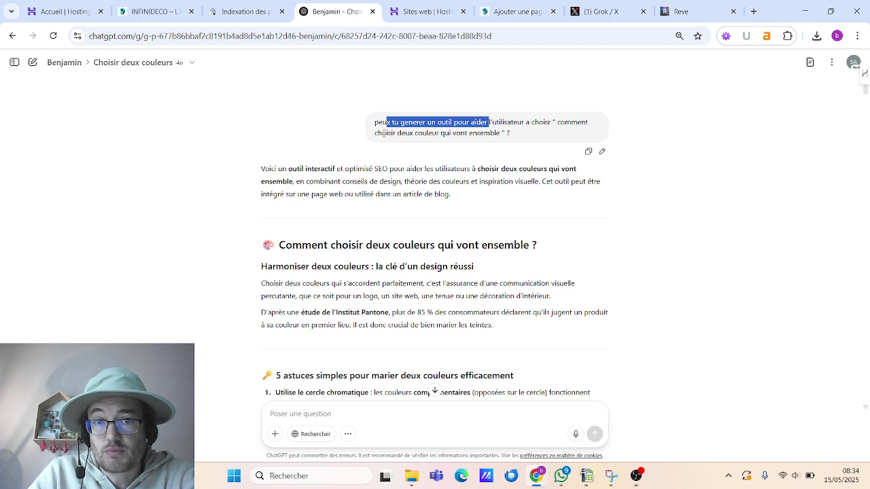
left_click(515, 134)
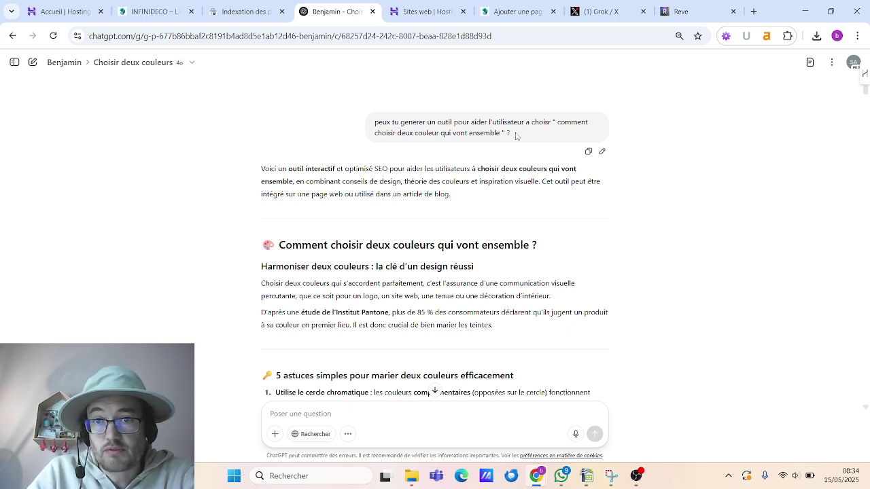
triple_click(408, 124)
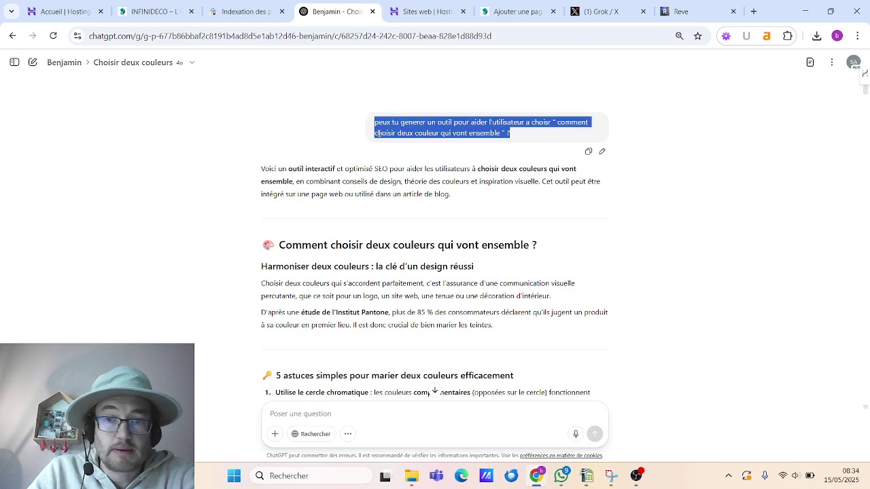
Select and copy the colour-matching advice in ChatGPT's first answer, down to the end of the Paul Rand anecdote.
scroll(382, 230, "down", 5)
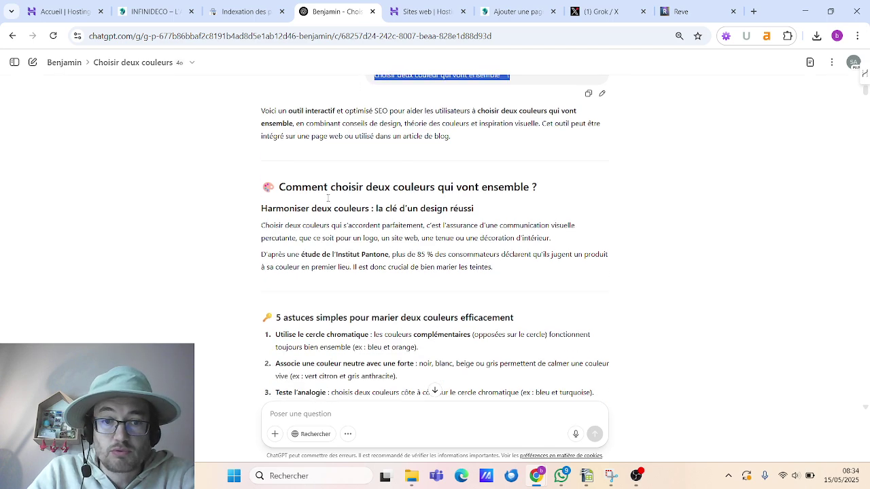
scroll(381, 231, "up", 2)
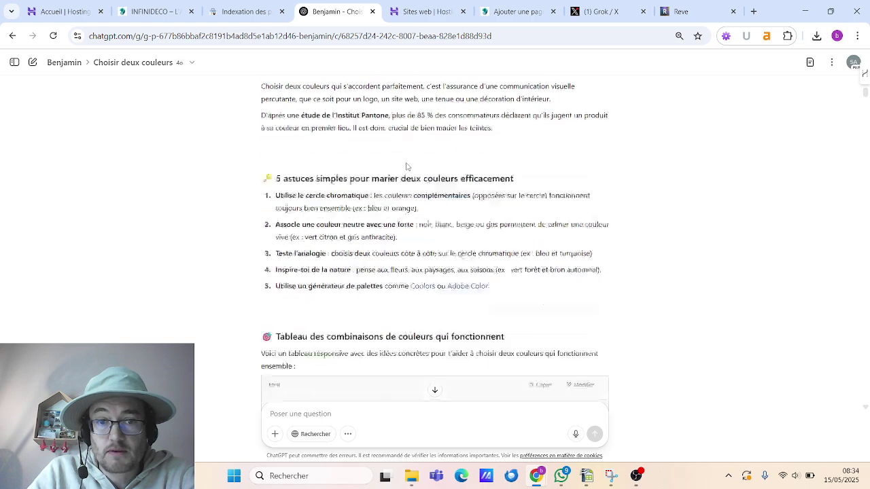
scroll(411, 219, "down", 4)
scroll(470, 193, "down", 6)
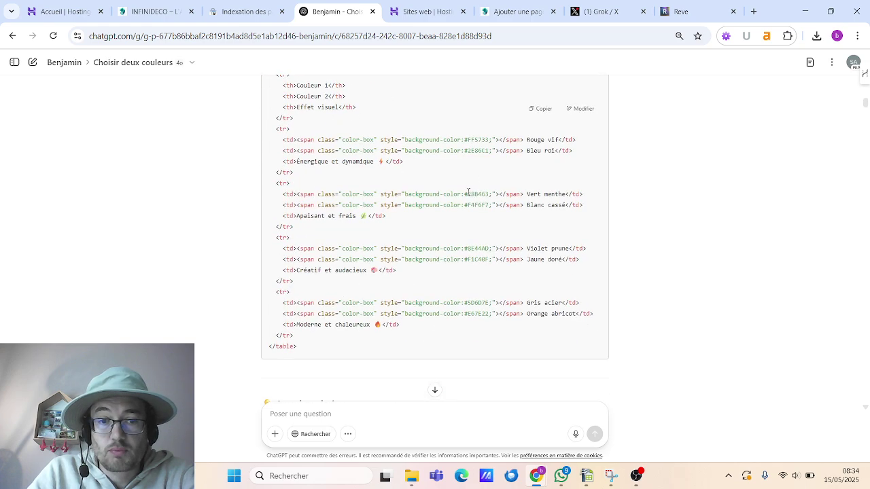
scroll(468, 192, "up", 12)
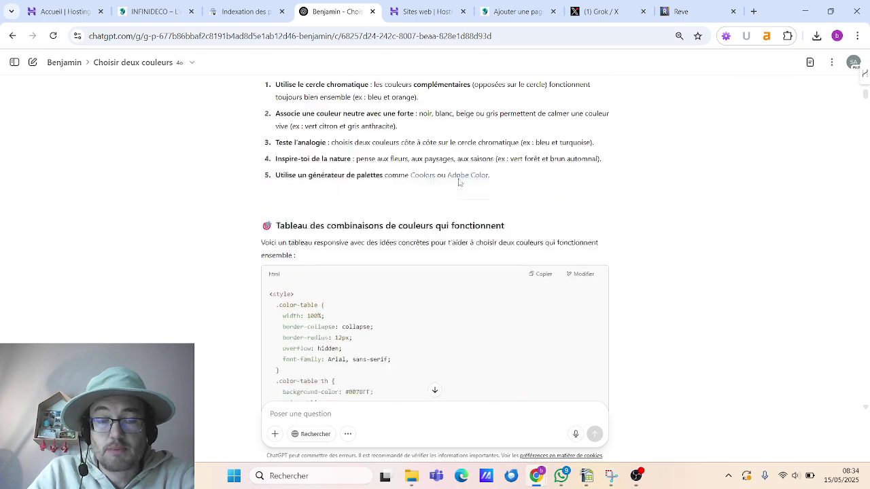
left_click_drag(271, 193, 602, 107)
scroll(352, 206, "down", 8)
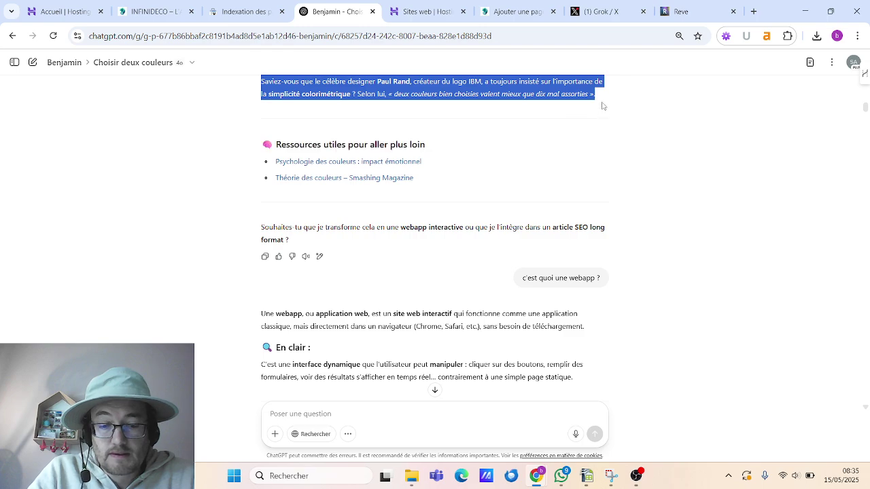
Examine the rest of the conversation: the webapp explanation, the HTML code versions, the colour combinations and the follow-up correction requests.
scroll(333, 263, "down", 12)
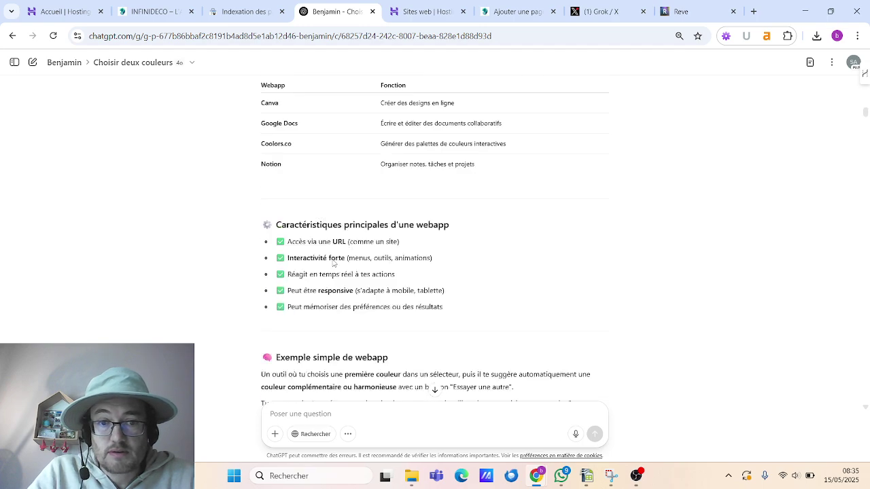
scroll(333, 263, "down", 6)
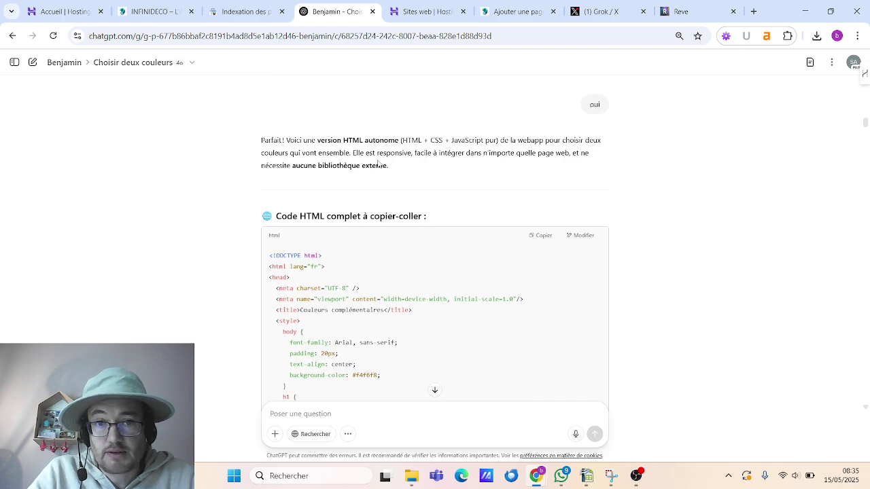
scroll(300, 281, "down", 2)
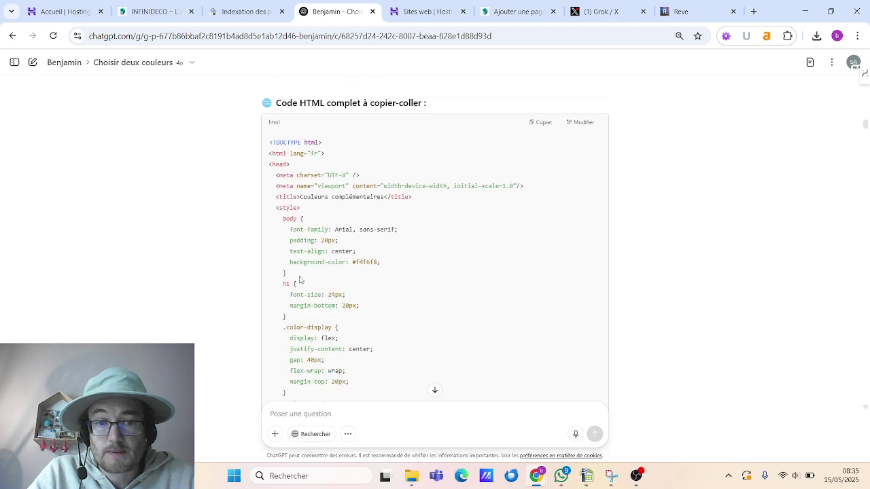
scroll(331, 236, "down", 15)
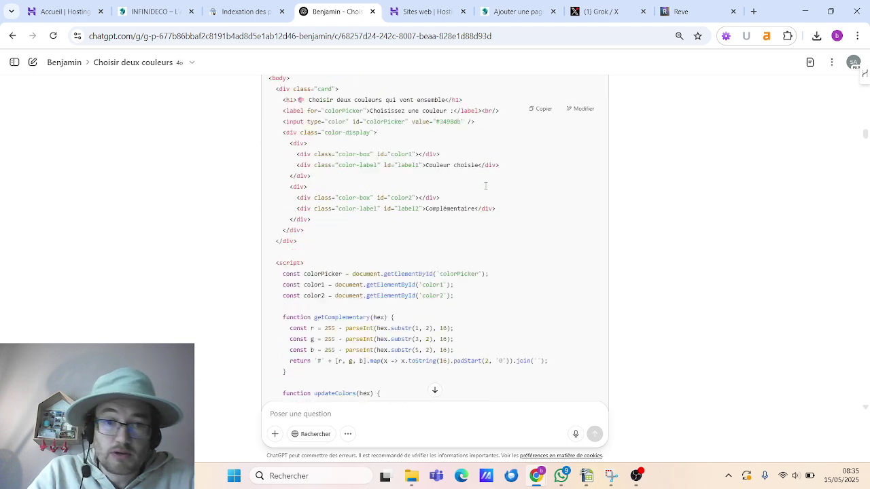
scroll(486, 185, "down", 15)
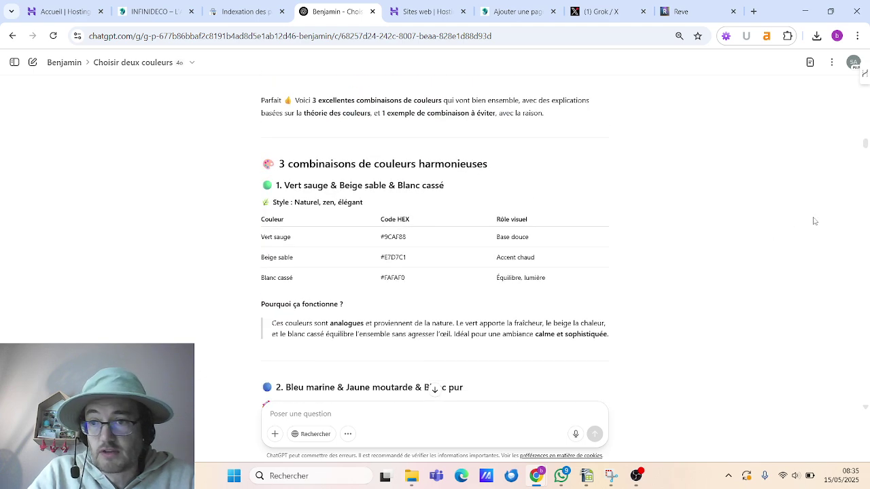
scroll(478, 224, "down", 20)
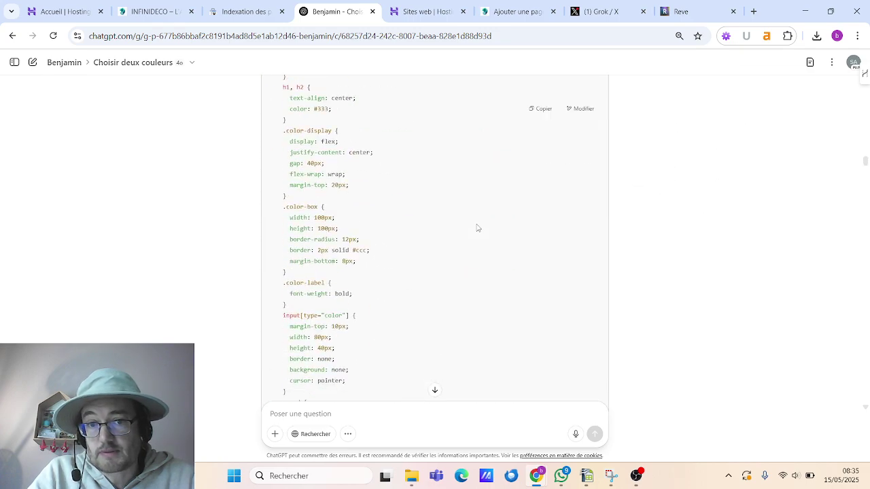
scroll(478, 227, "down", 20)
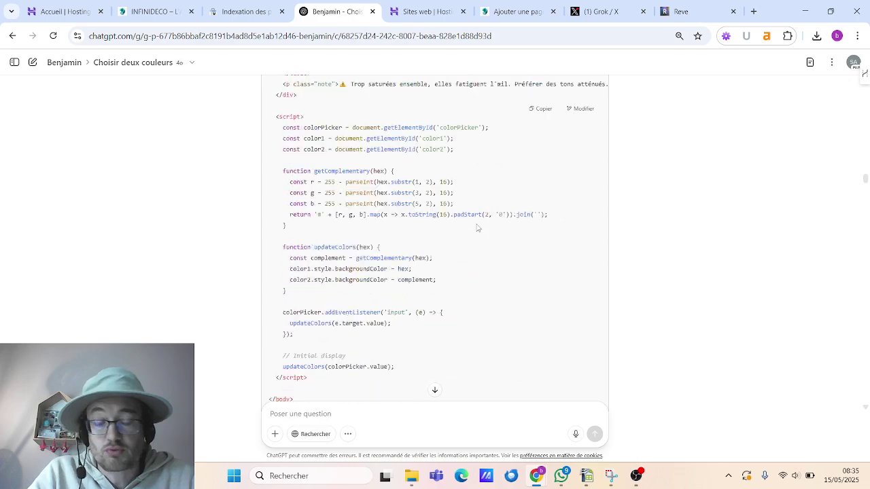
scroll(478, 228, "down", 20)
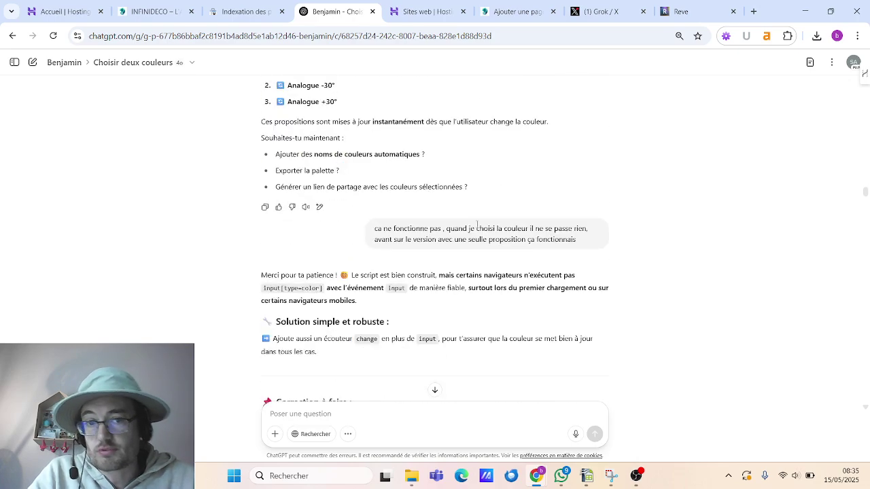
scroll(478, 224, "down", 8)
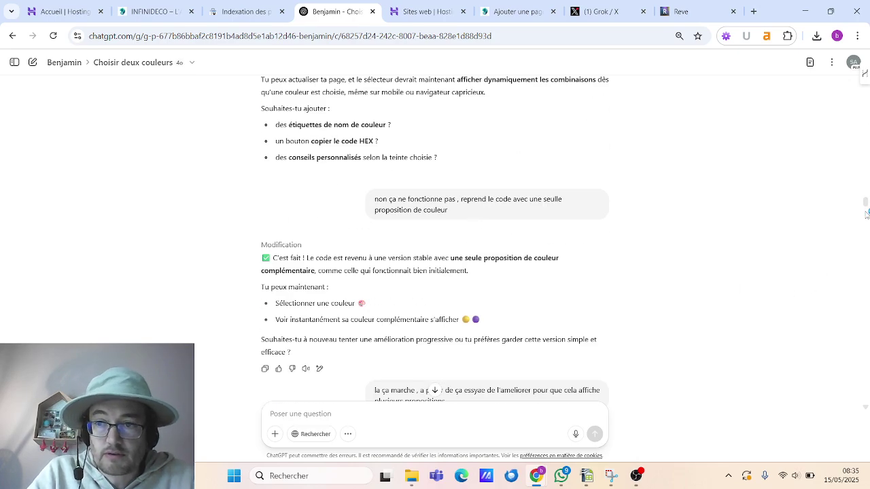
scroll(605, 238, "down", 15)
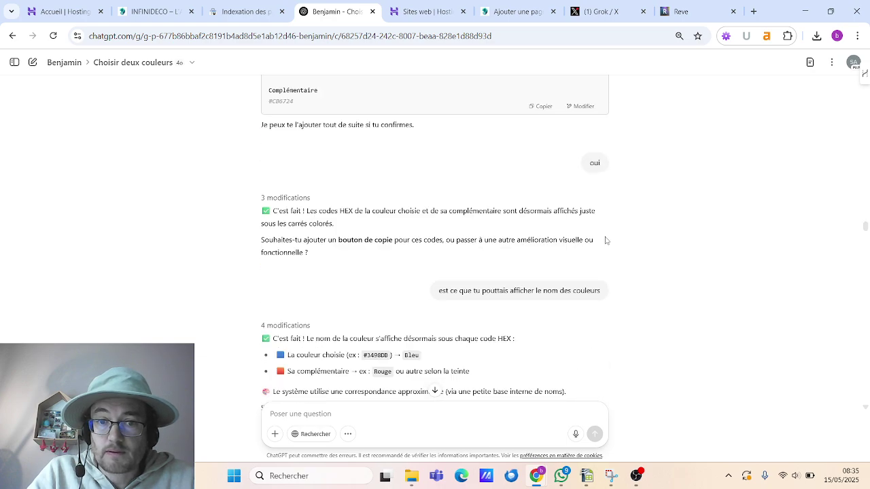
scroll(301, 256, "up", 2)
scroll(336, 301, "down", 7)
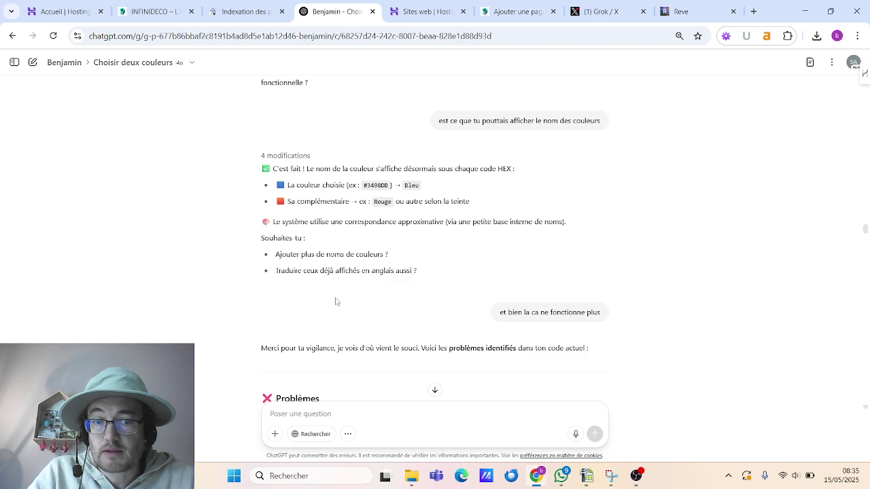
scroll(336, 301, "down", 12)
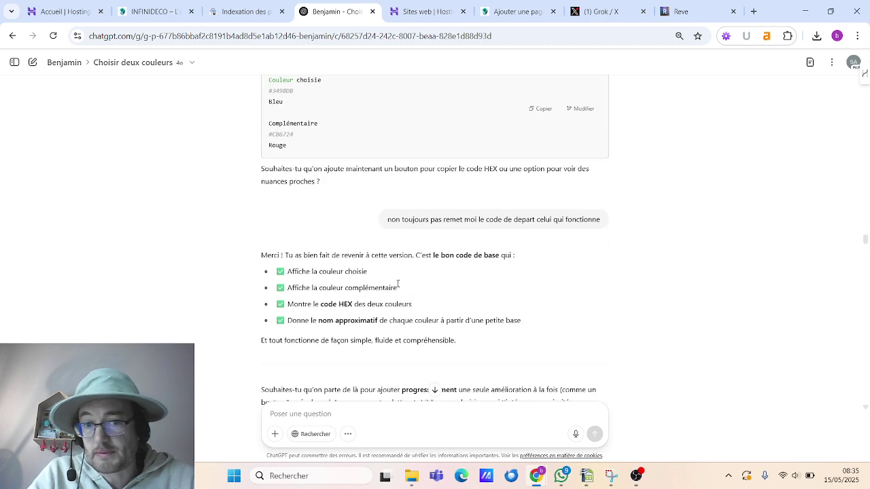
scroll(808, 307, "down", 2)
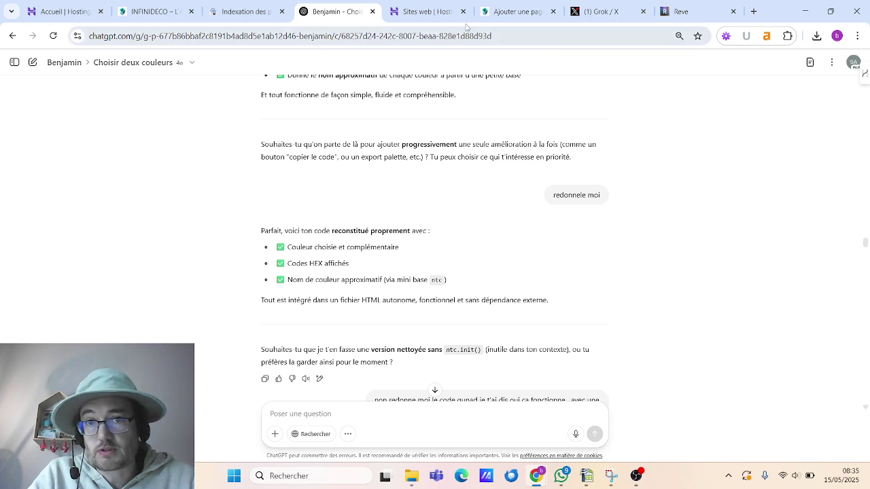
Switch to the untitled infinideco.fr page draft in WordPress and clear the "Couleurs harmonieuses" text from the paragraph below the colour tool.
left_click(505, 15)
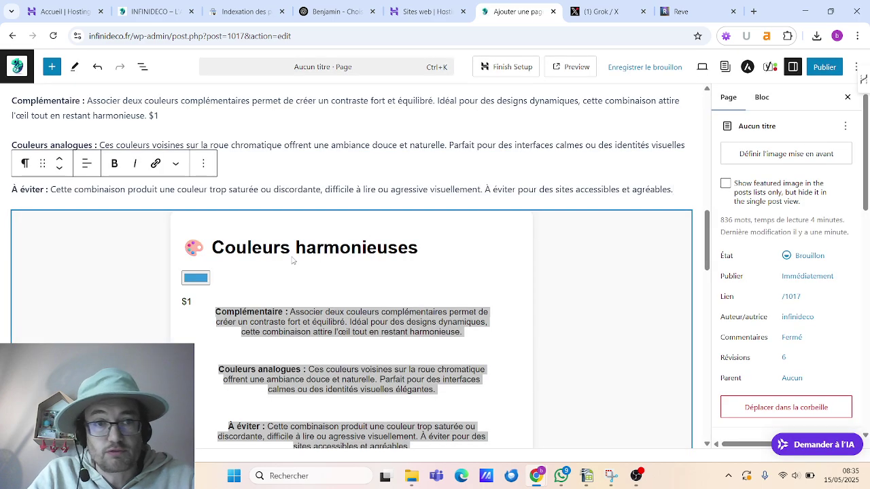
scroll(293, 261, "up", 5)
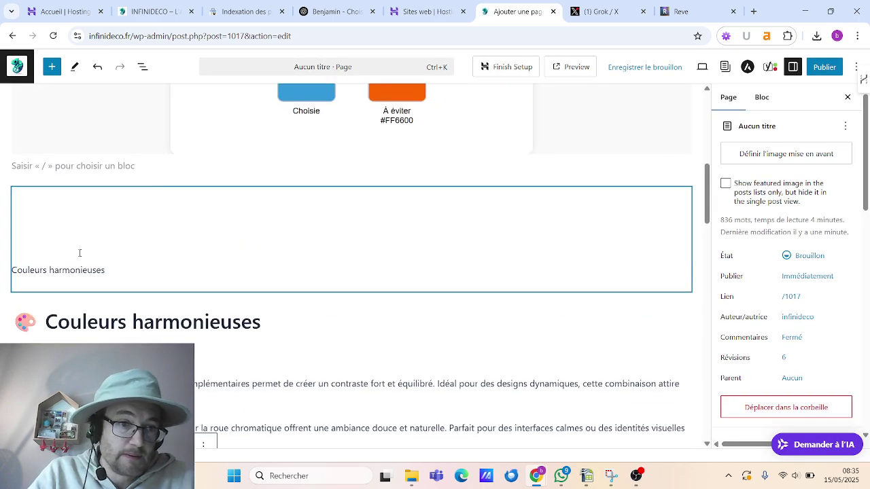
left_click(107, 272)
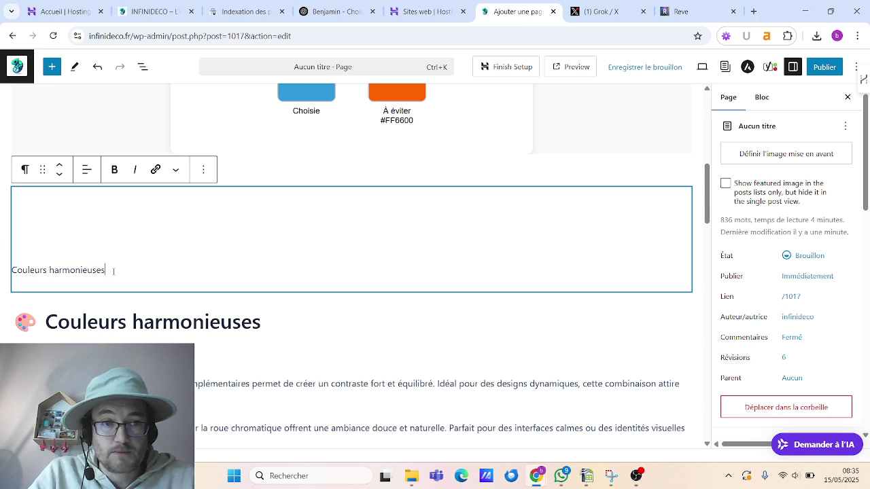
left_click_drag(114, 272, 34, 233)
key("BackSpace")
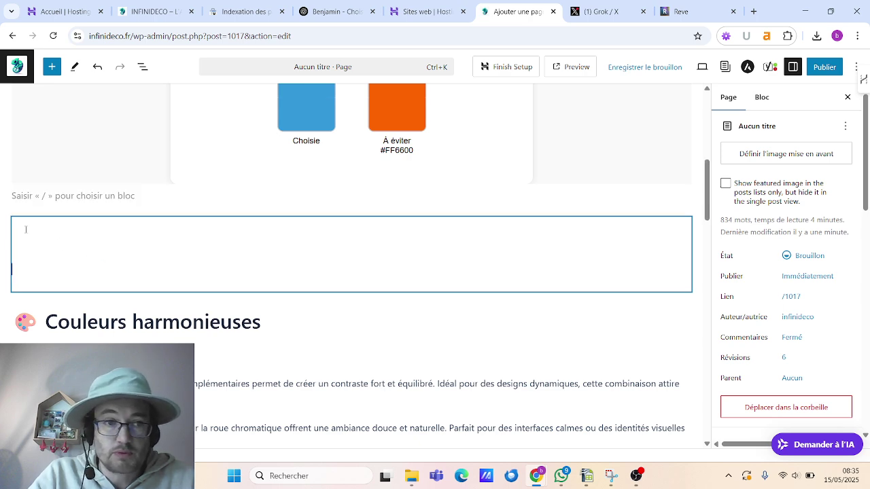
key("BackSpace")
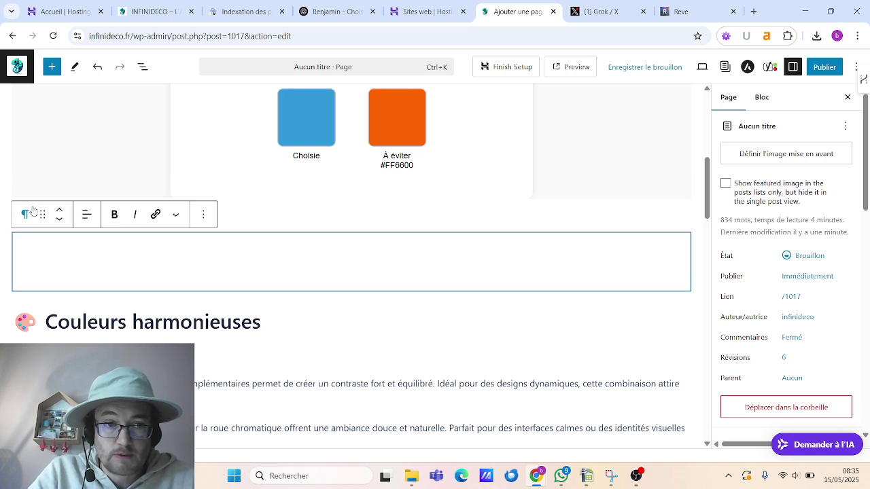
Delete the emptied paragraph block and paste the copied ChatGPT text into the empty block above the "Couleurs harmonieuses" heading.
left_click(30, 212)
left_click(210, 238)
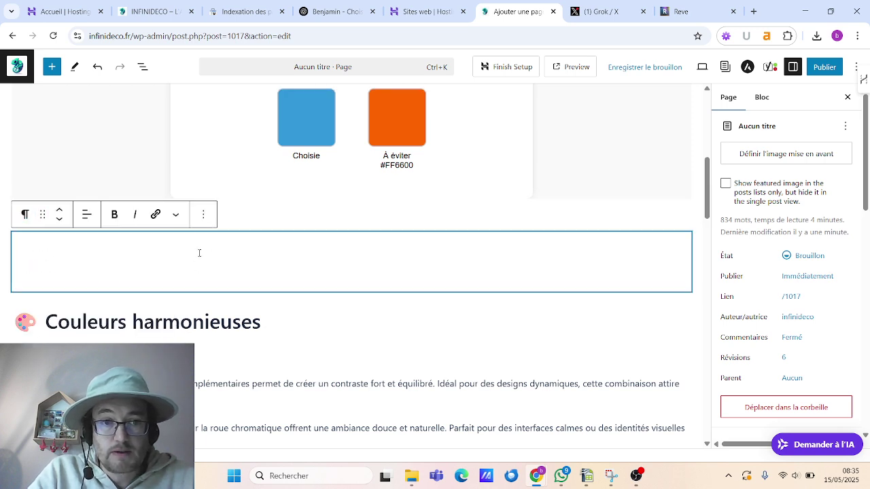
left_click(204, 215)
scroll(236, 383, "down", 1)
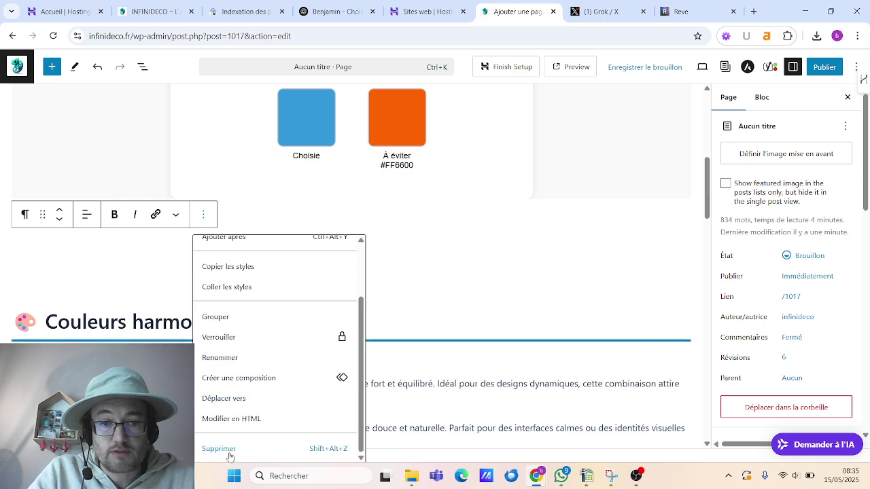
left_click(230, 453)
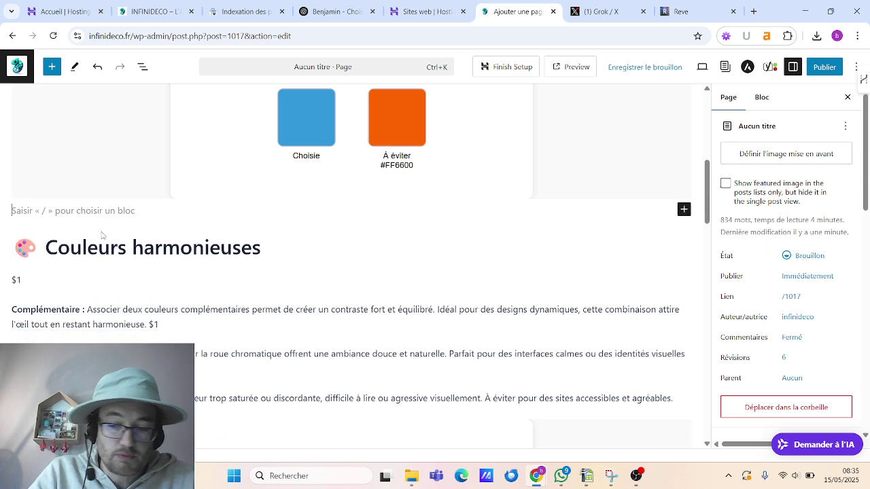
key("BackSpace")
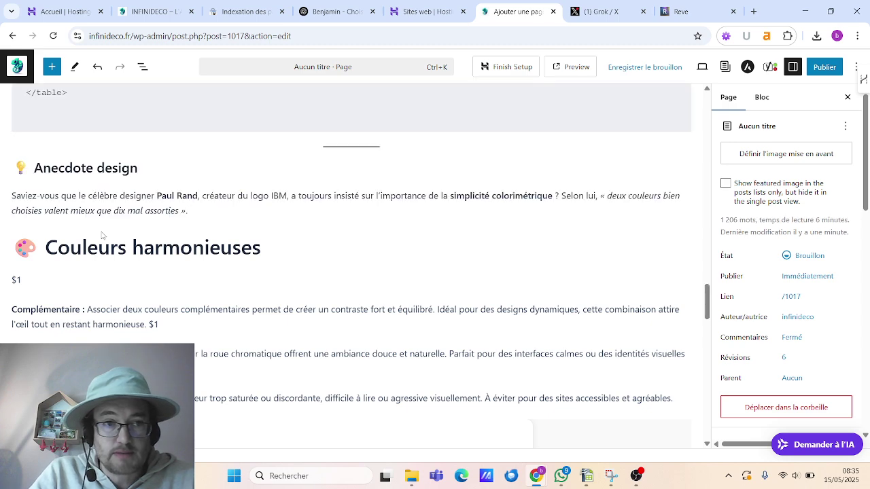
Delete the pasted code block with the table source beneath the "Tableau des combinaisons de couleurs qui fonctionnent" heading.
scroll(102, 236, "up", 3)
left_click_drag(89, 260, 125, 281)
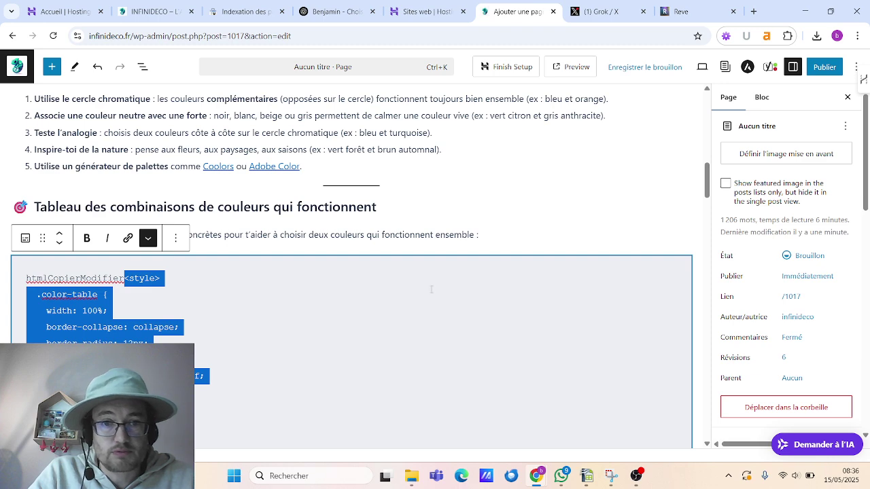
key("Delete")
scroll(264, 291, "down", 1)
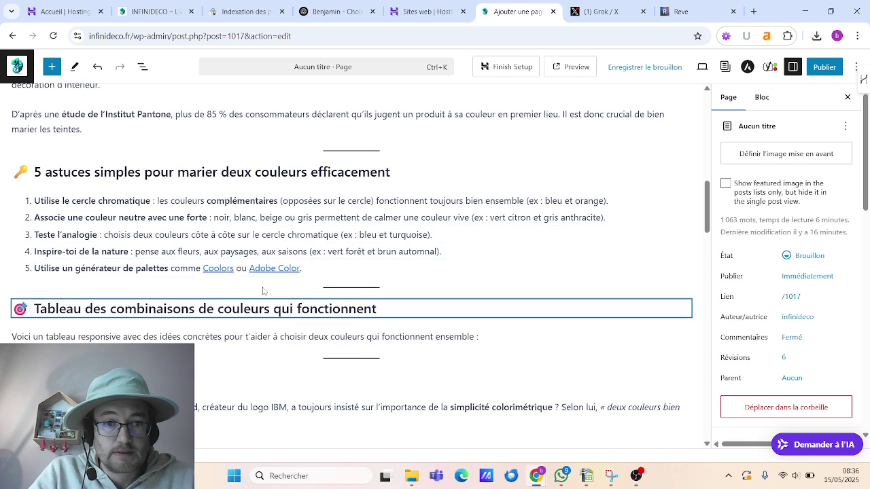
Replace the sentence below the "Tableau des combinaisons de couleurs qui fonctionnent" heading with a custom HTML block and enter "htmlCopierModifier" in it.
left_click(415, 338)
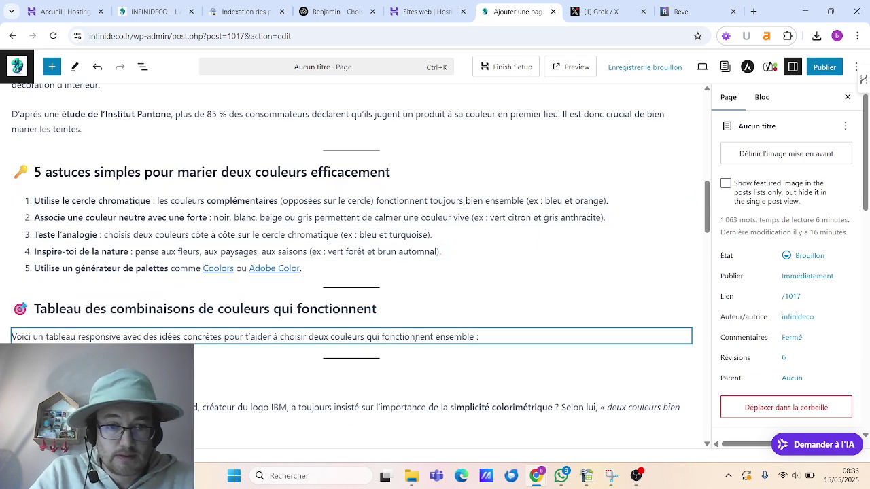
triple_click(415, 338)
key("BackSpace")
type("/")
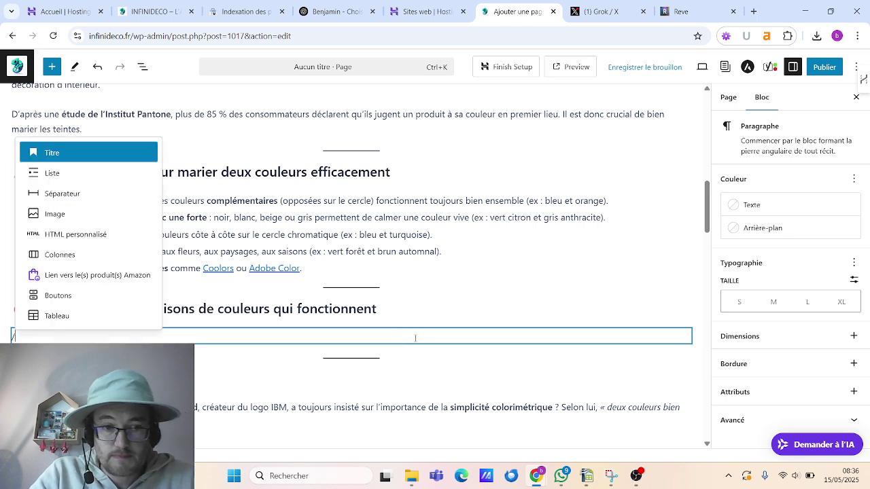
type("html")
key("Return")
type("htmlCopierModifier")
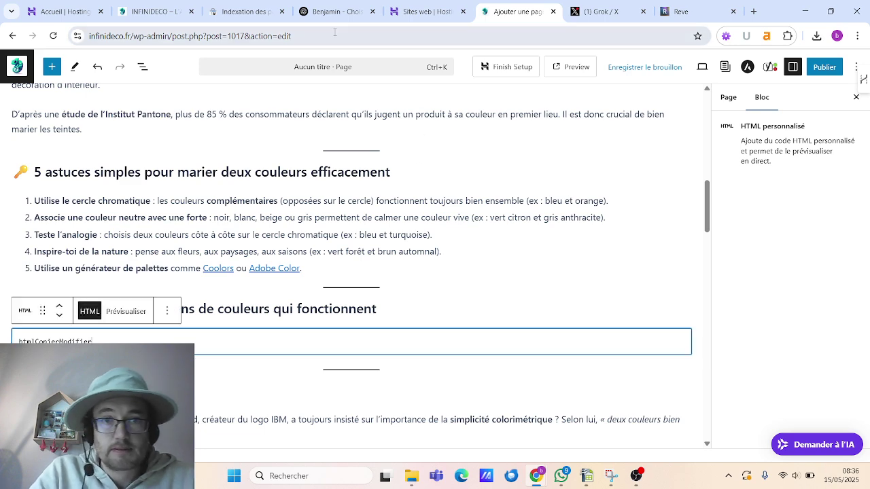
Switch to the ChatGPT conversation and copy the HTML code of the colour combinations table from the first answer.
left_click(333, 12)
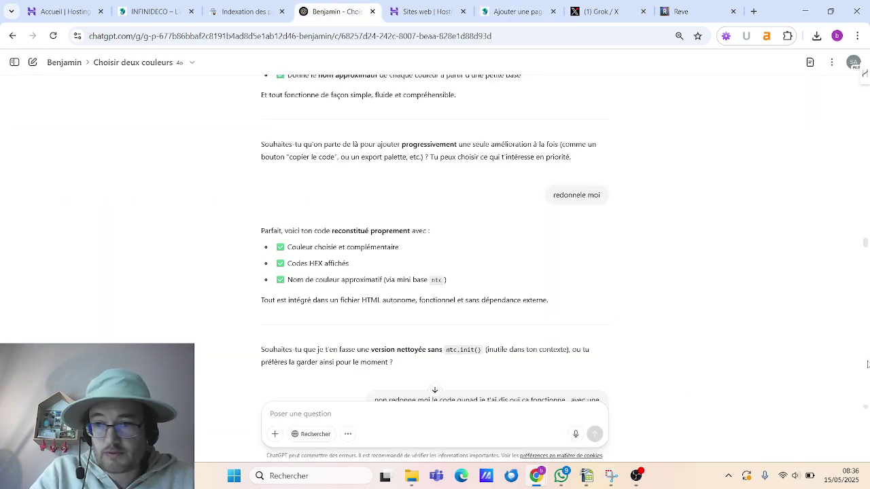
scroll(784, 372, "up", 2)
scroll(867, 403, "up", 2)
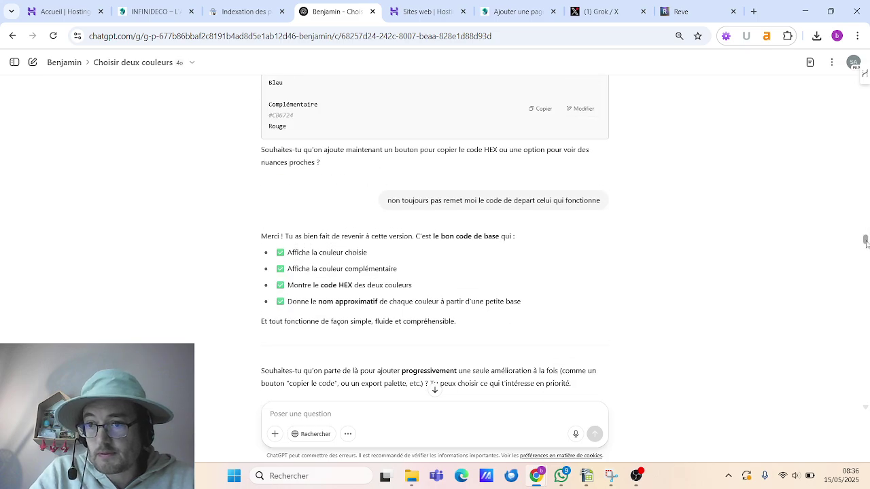
left_click_drag(867, 403, 707, 202)
scroll(598, 248, "down", 7)
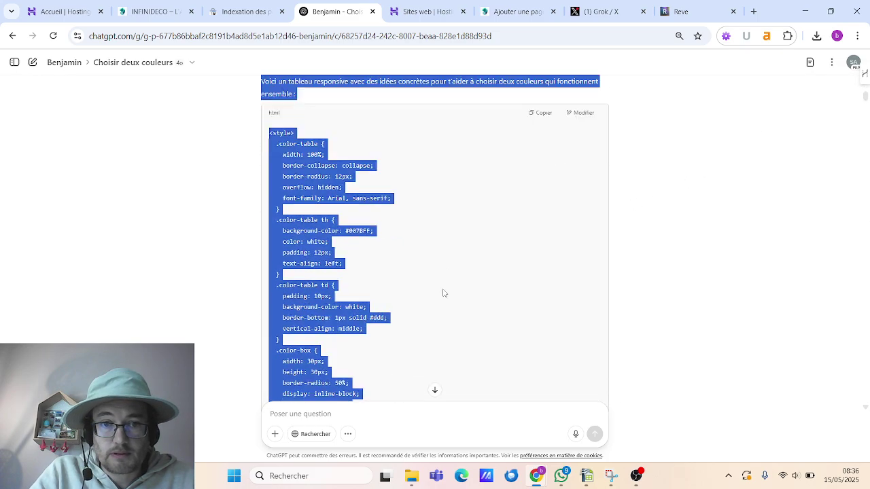
left_click(496, 231)
left_click(542, 129)
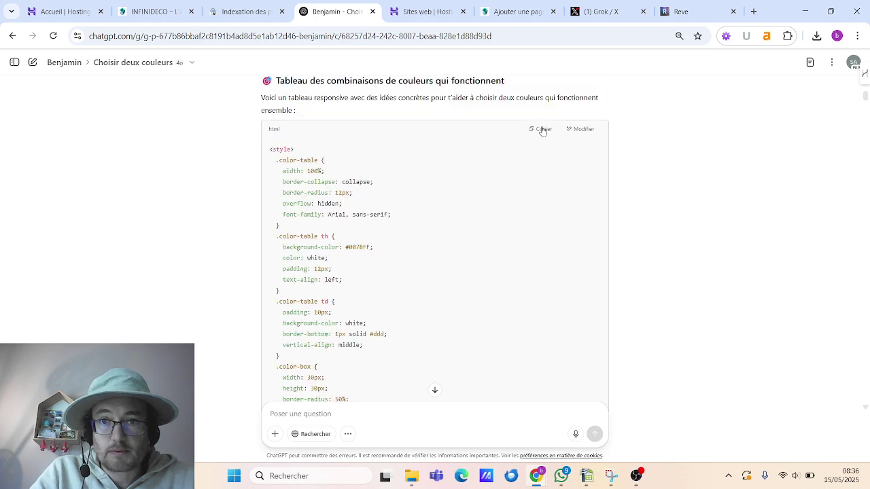
Return to the WordPress draft and replace the custom HTML block's content with the copied table code.
left_click(515, 11)
left_click(81, 340)
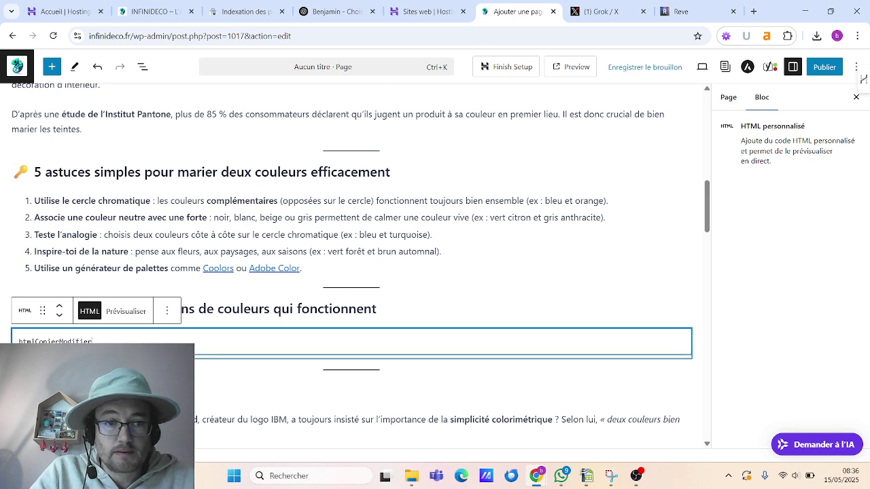
key("ctrl+a")
key("ctrl+v")
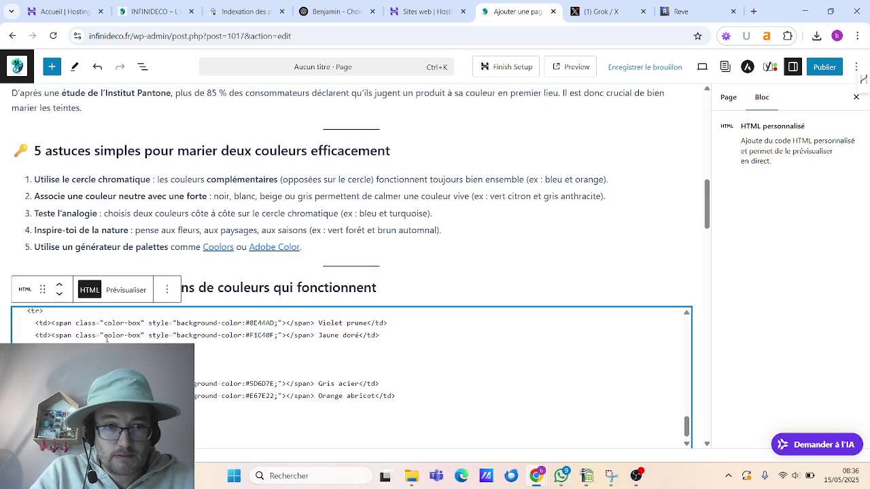
Preview the rendered colour combinations table and save the page draft.
left_click(120, 294)
scroll(120, 307, "down", 2)
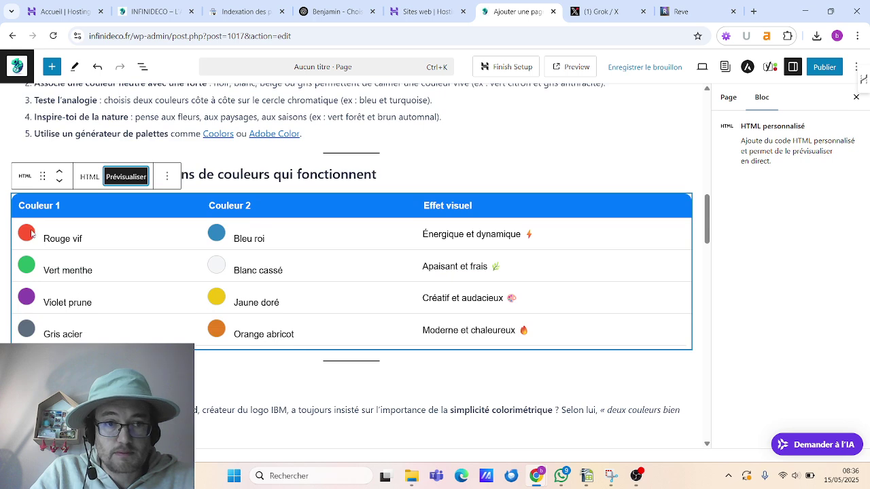
left_click(645, 67)
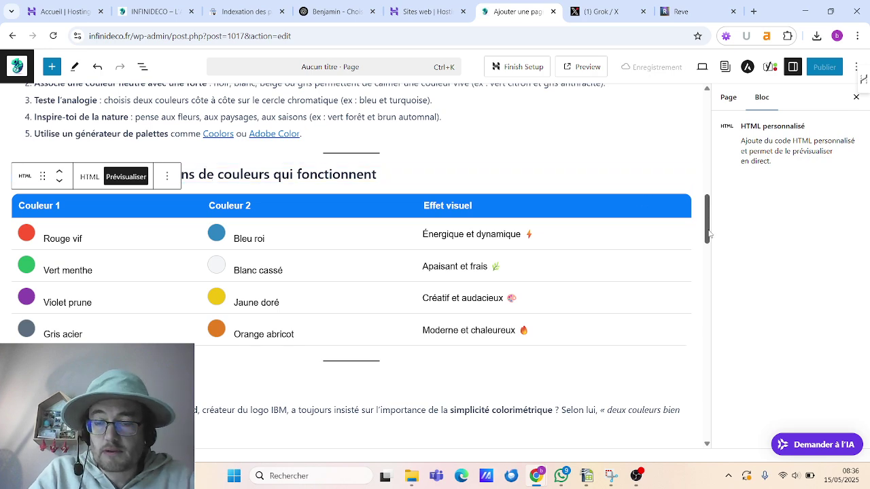
Show the HTML source of the colour tool block at the start of the page and copy all its code.
scroll(312, 281, "up", 10)
scroll(204, 259, "down", 3)
left_click(122, 224)
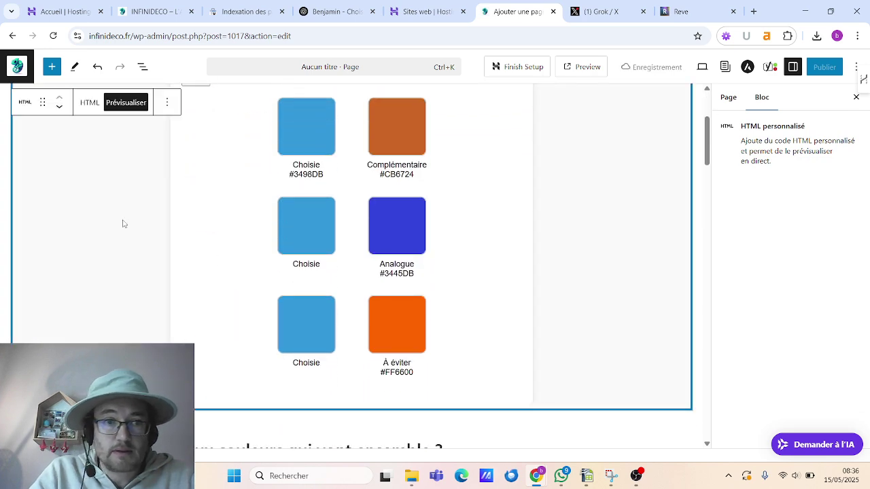
left_click(89, 102)
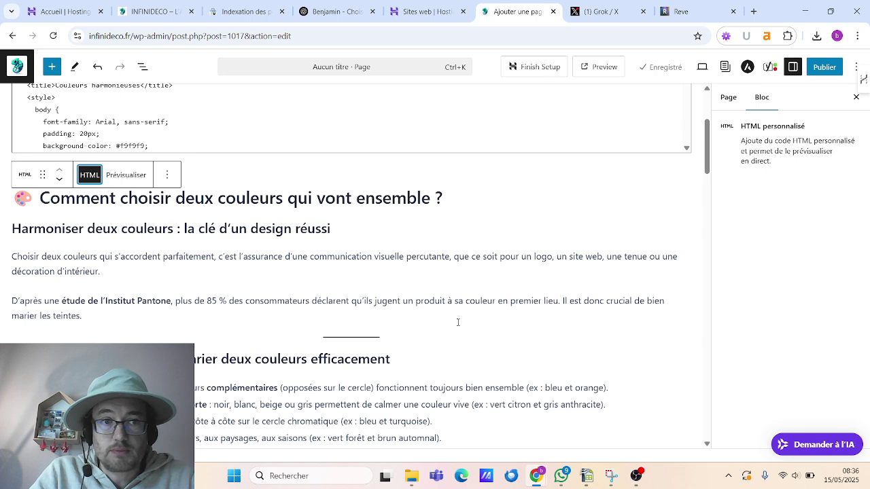
scroll(476, 340, "up", 3)
left_click(166, 263)
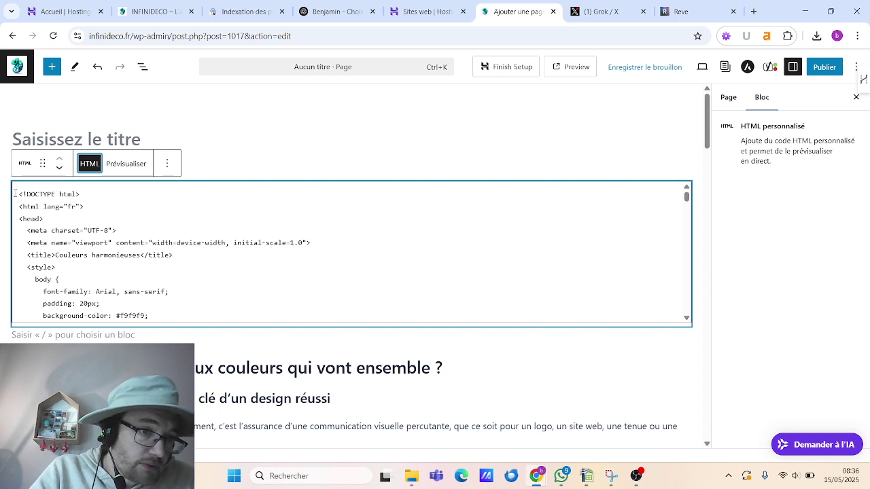
left_click_drag(15, 194, 94, 215)
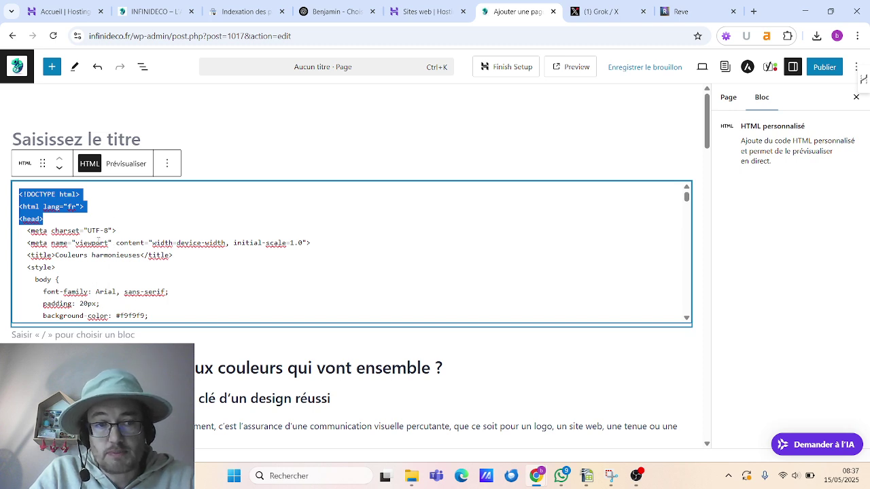
left_click(83, 224)
key("ctrl+a")
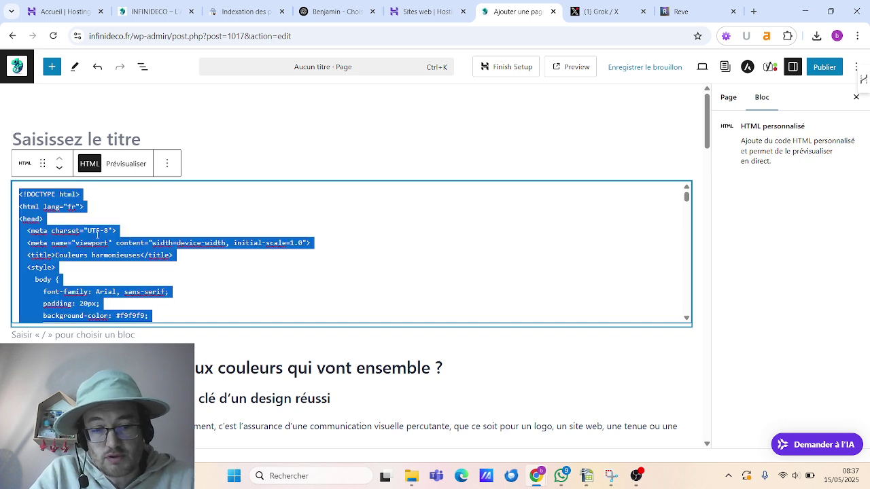
Send ChatGPT "voici le code , il fonctionne mais je voudrais l'inserer dans une page existante ( donc pas les balises head et body ) :" followed by the copied code.
left_click(318, 12)
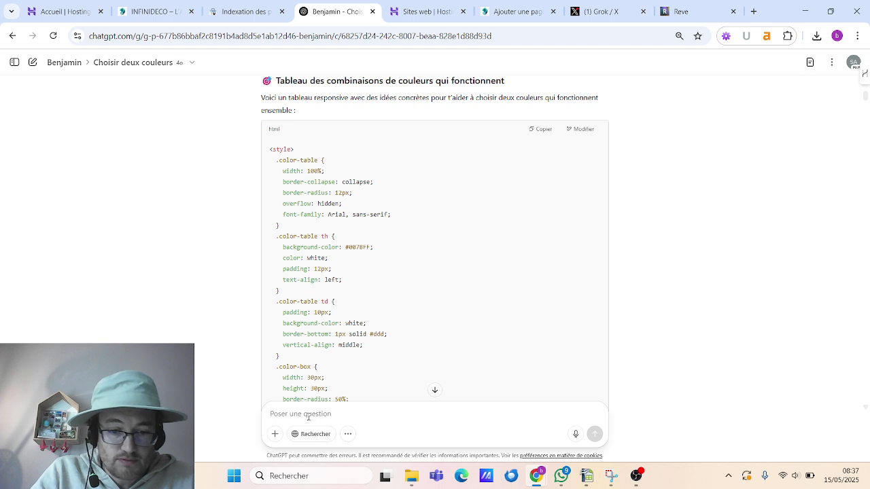
type("voici le d")
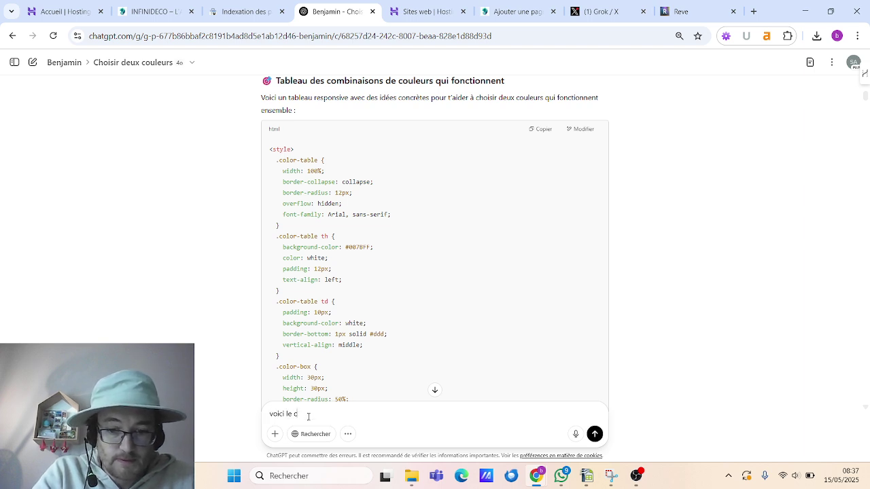
type("ode, il fo")
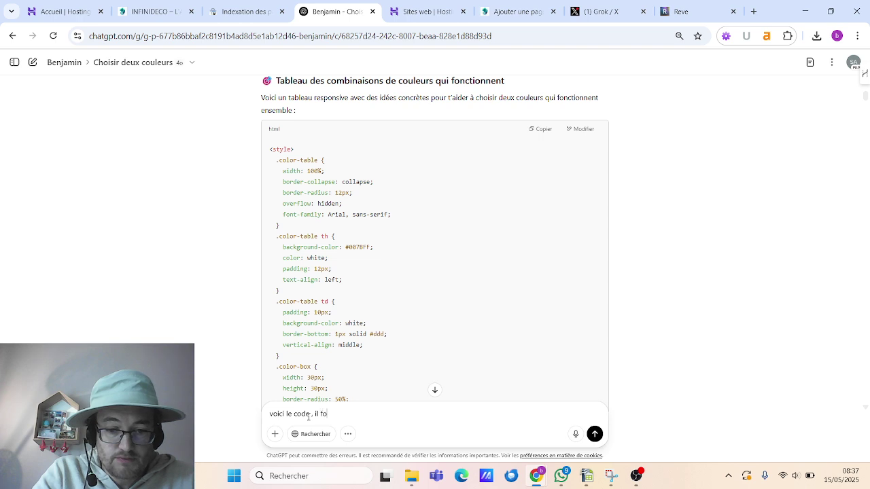
type("nctionne mais je voudrais l'inserer")
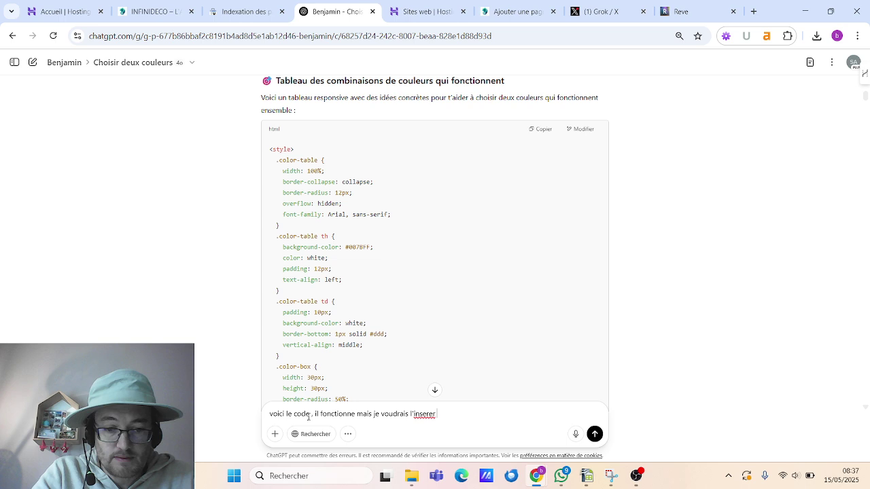
type("dans un")
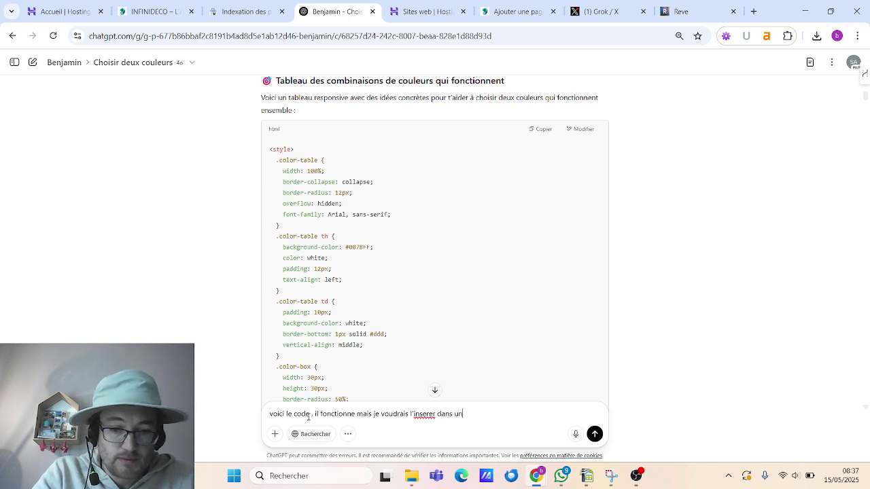
type("e page exis")
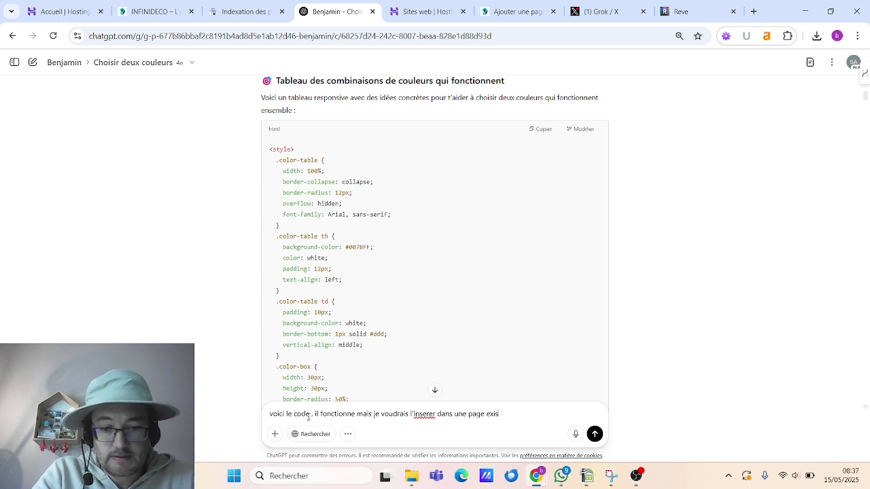
type("ta")
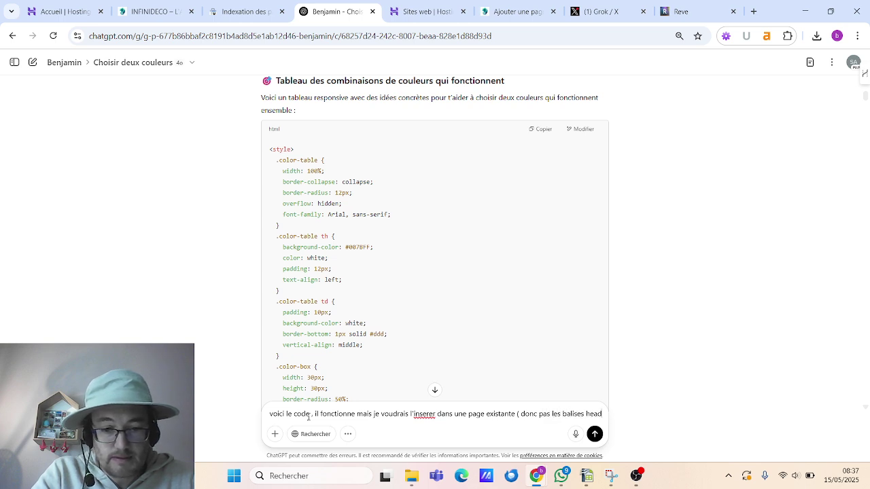
type("et")
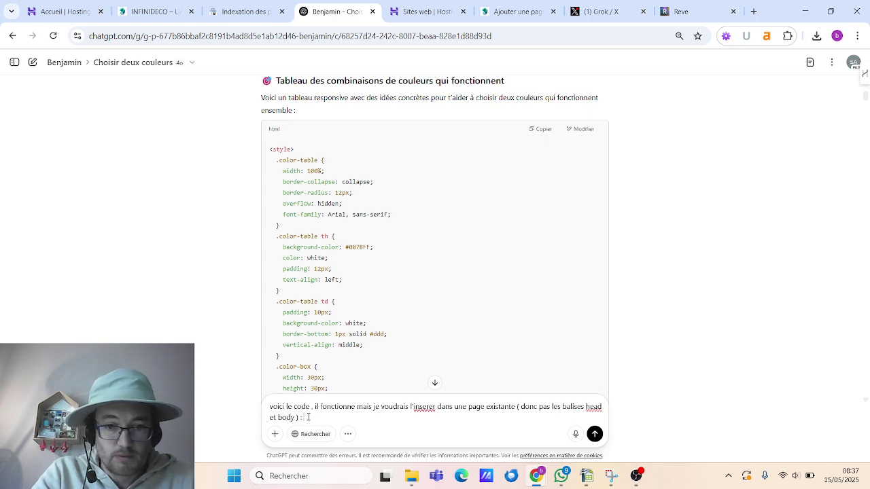
type(" body ) :")
key("ctrl+v")
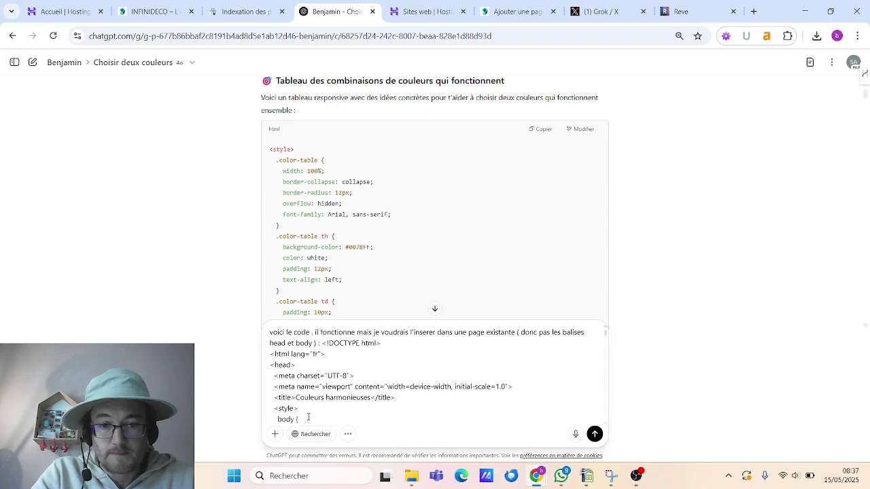
key("Return")
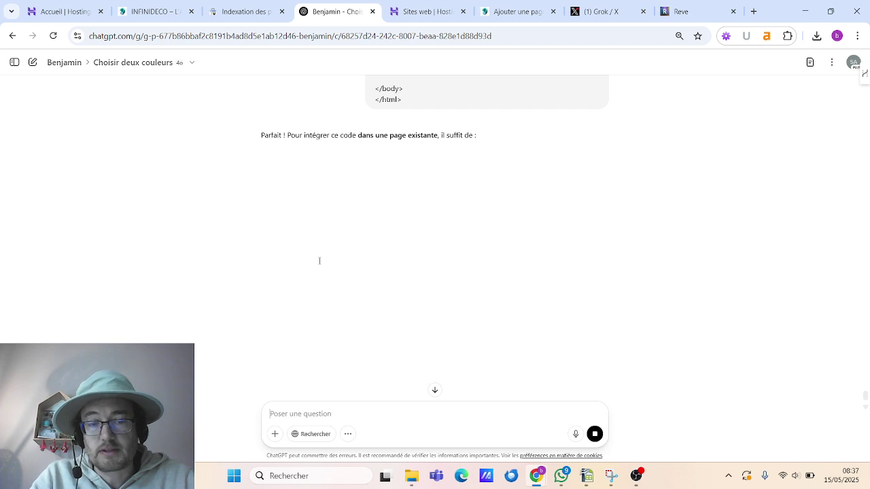
View the reply being generated in ChatGPT and choose to wait for the unresponsive page.
scroll(470, 149, "up", 2)
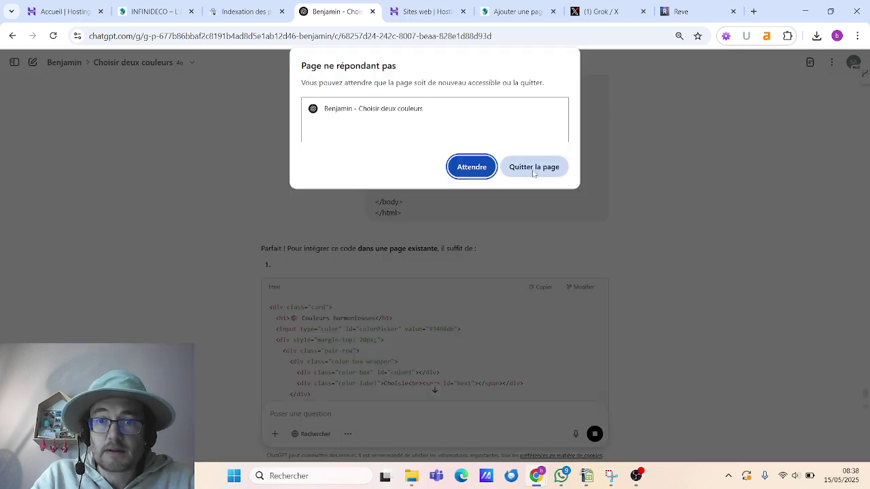
left_click(472, 167)
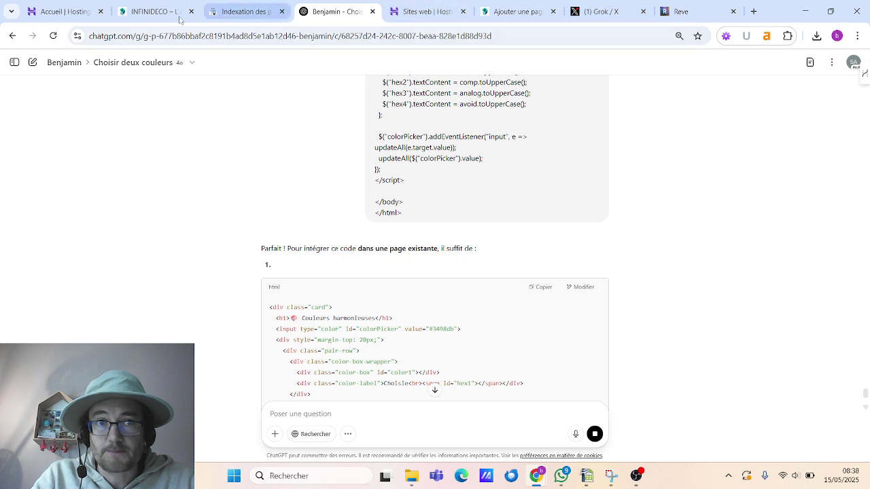
Return to the WordPress draft and copy the heading "🎨 Comment choisir deux couleurs qui vont ensemble ?" into the page title.
left_click(514, 11)
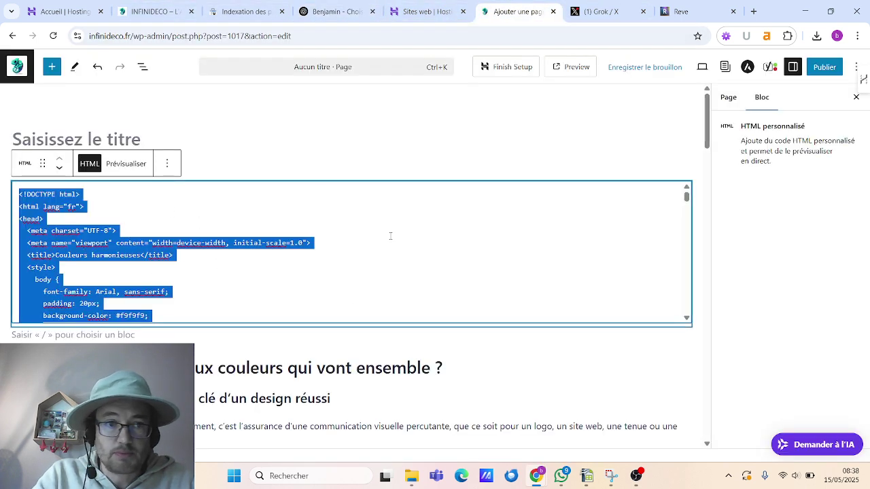
scroll(273, 297, "down", 3)
scroll(271, 299, "down", 15)
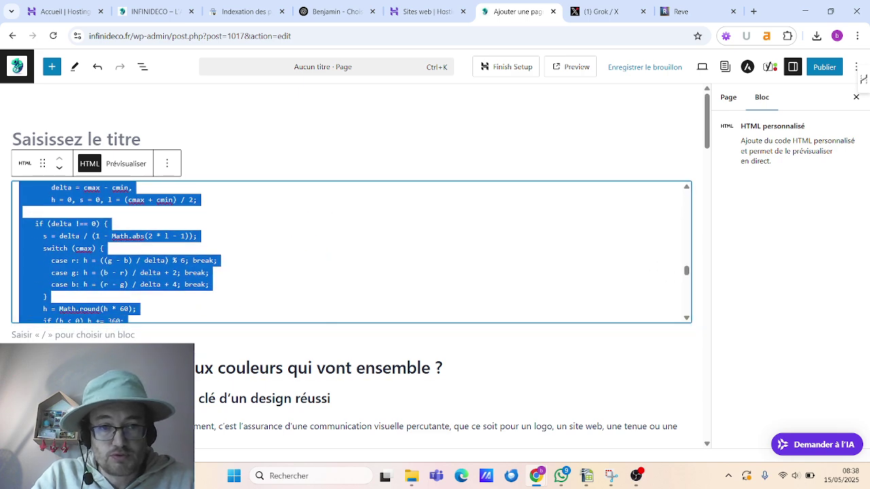
triple_click(404, 365)
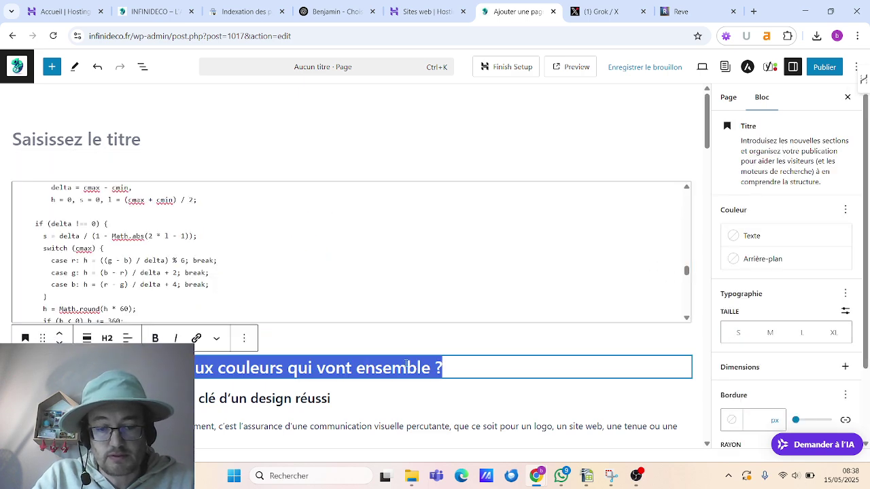
left_click(146, 136)
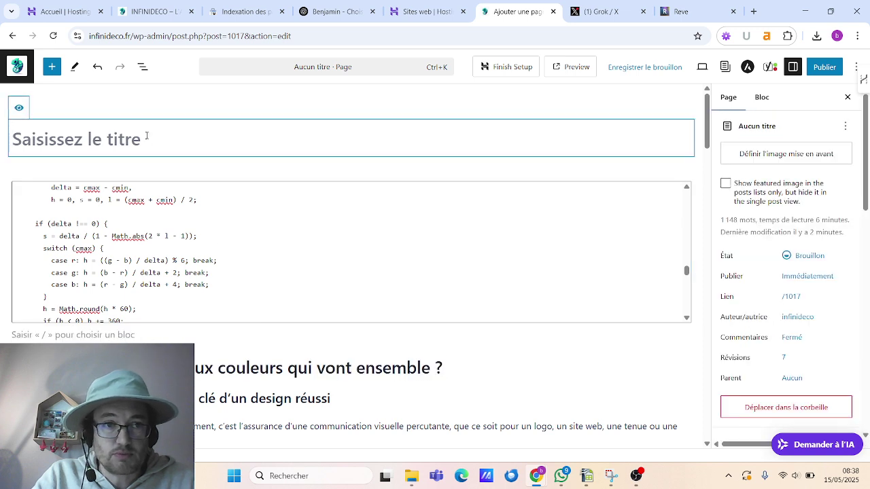
type("🎨 Comment choisir deux couleurs qui vont ensemble ?")
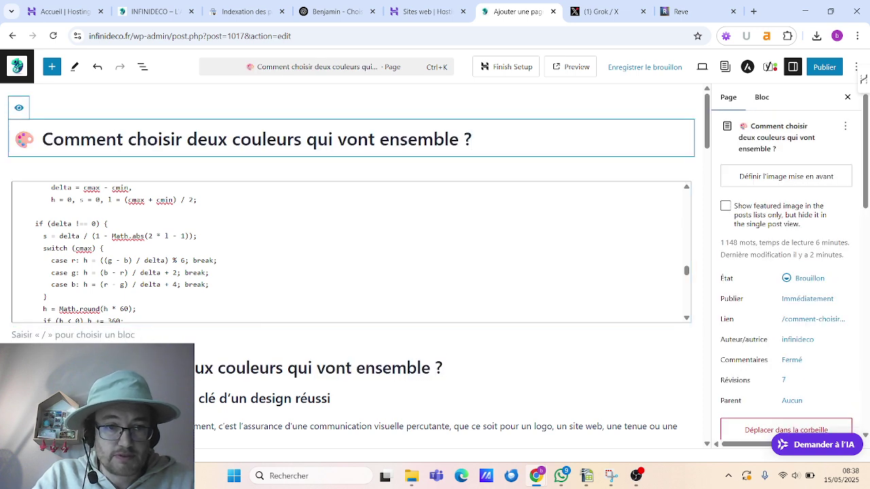
Delete the duplicate heading "Comment choisir deux couleurs qui vont ensemble ?" below the colour tool's code block and save the draft.
triple_click(380, 368)
key("BackSpace")
key("BackSpace")
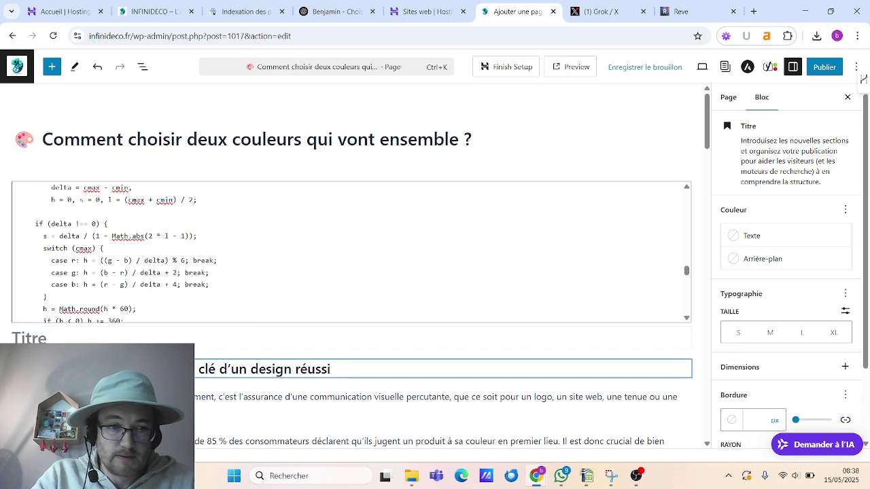
left_click(160, 339)
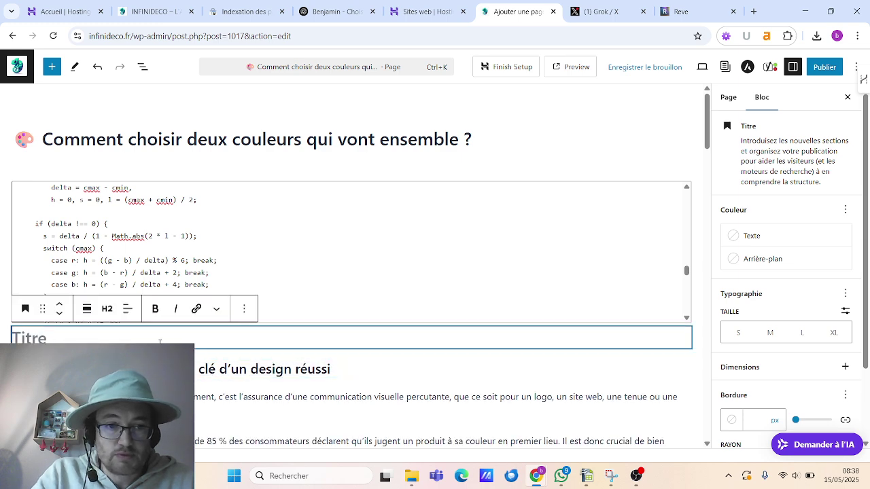
left_click(237, 310)
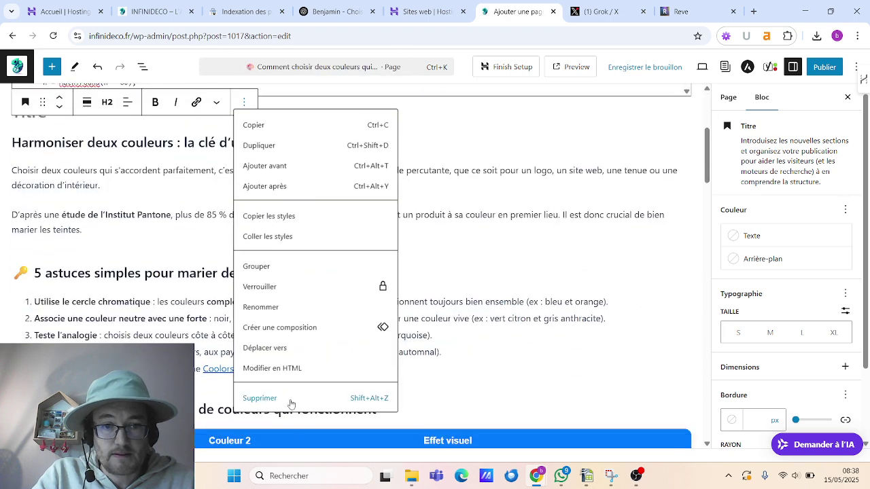
left_click(288, 400)
scroll(334, 358, "up", 3)
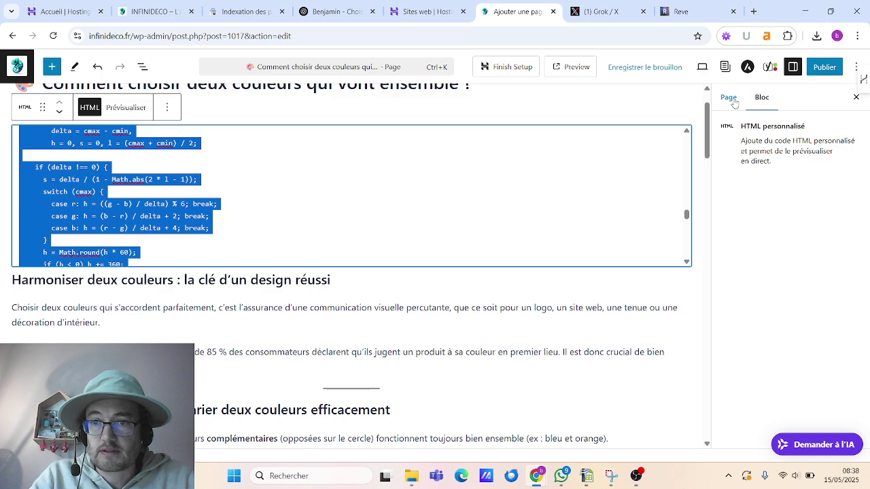
left_click(651, 67)
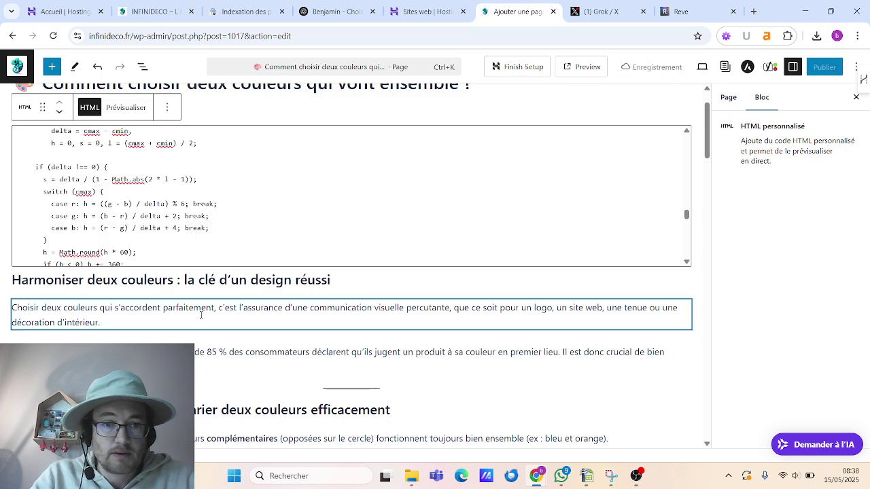
Remove the three stray "$1" placeholders under "Couleurs harmonieuses", including those ending the Complémentaire and Couleurs analogues paragraphs.
scroll(201, 316, "down", 4)
scroll(201, 318, "down", 7)
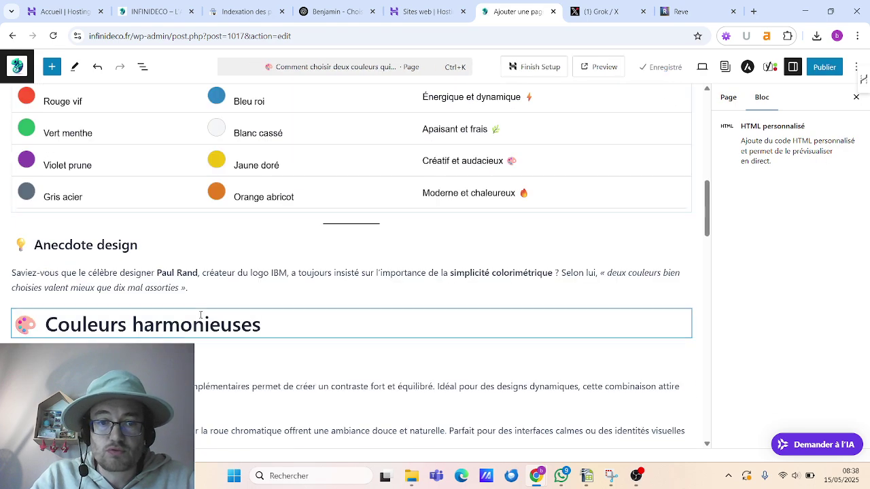
scroll(135, 312, "down", 2)
scroll(42, 317, "down", 1)
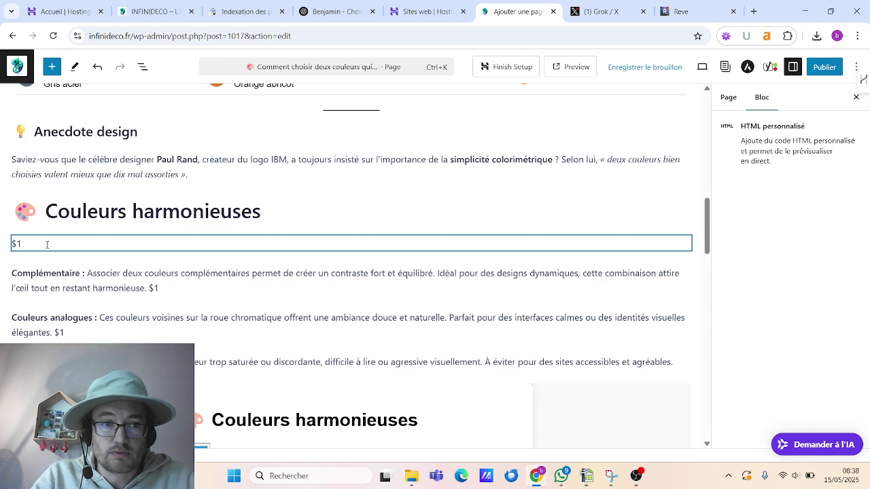
double_click(13, 243)
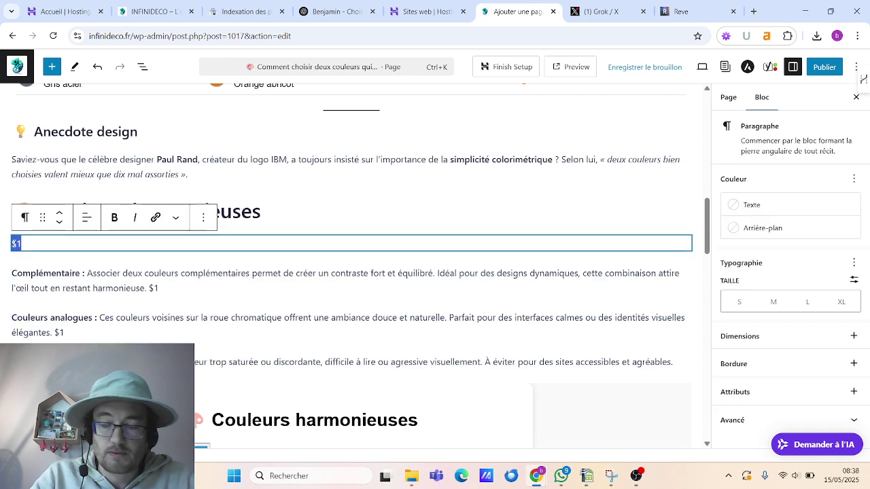
key("BackSpace")
left_click(165, 287)
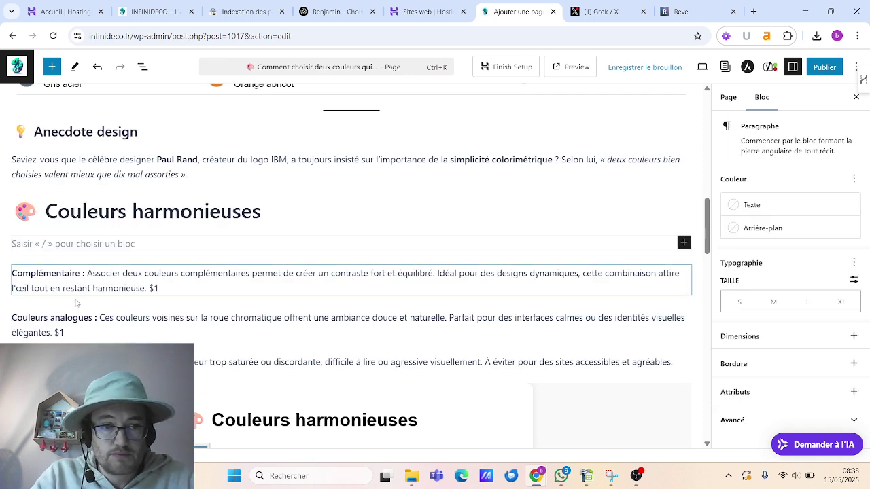
double_click(154, 288)
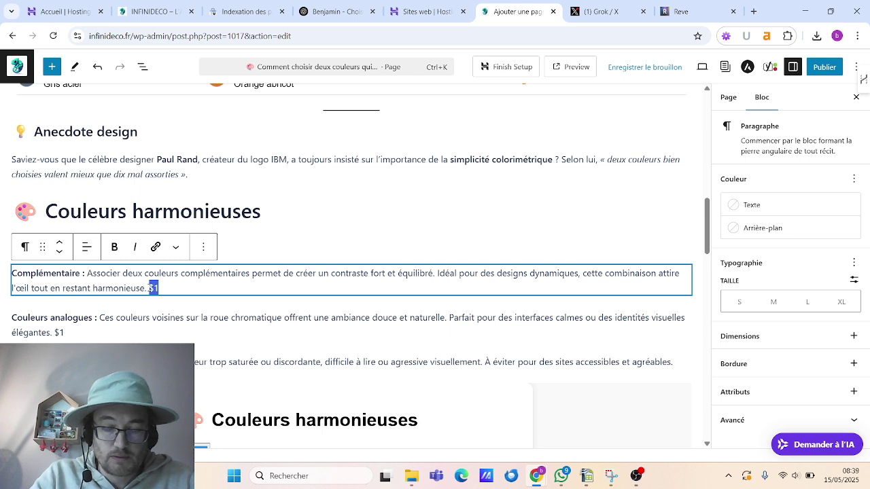
key("BackSpace")
left_click(48, 335)
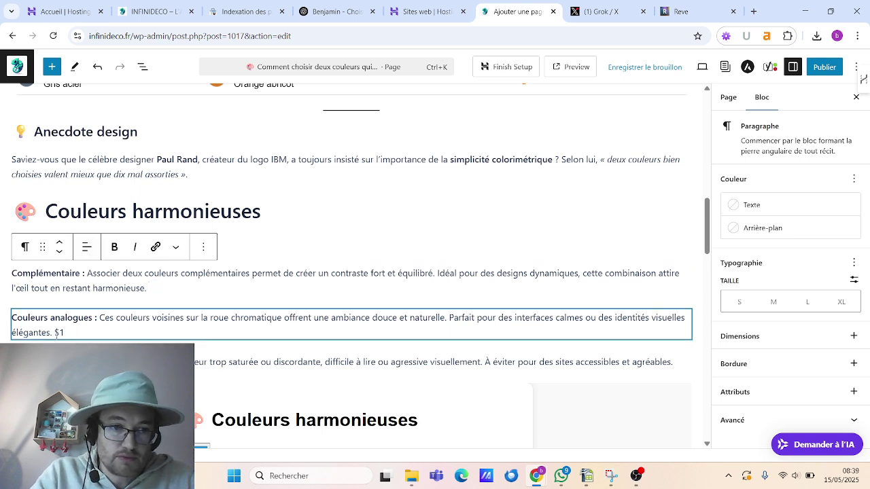
double_click(74, 333)
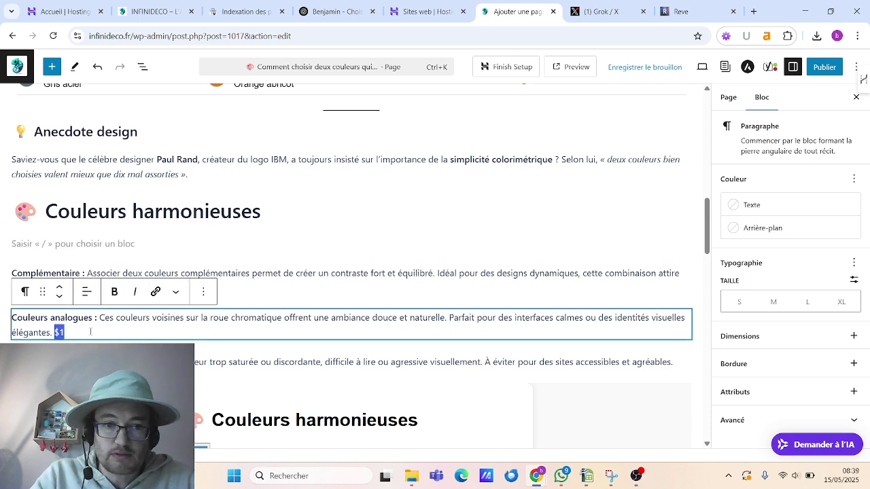
key("BackSpace")
Delete the leftover "Couleurs harmonieuses" custom HTML block after the "À éviter" paragraph and save the draft.
scroll(91, 332, "down", 3)
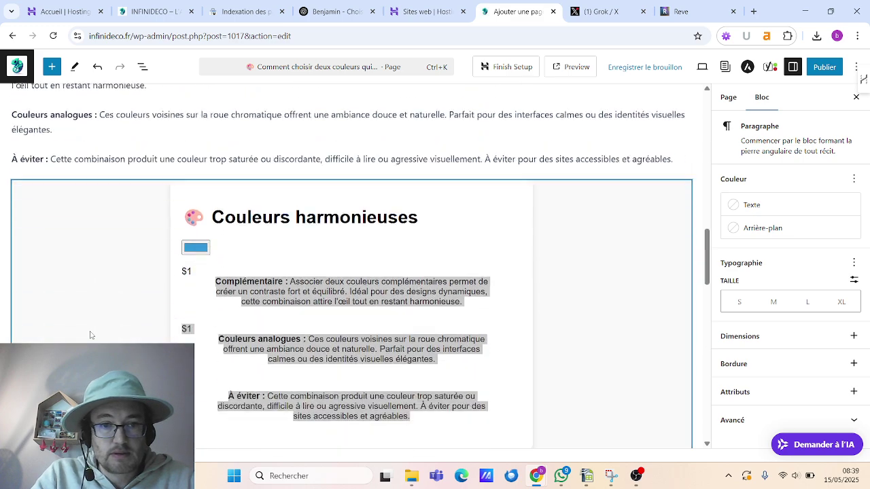
left_click(90, 334)
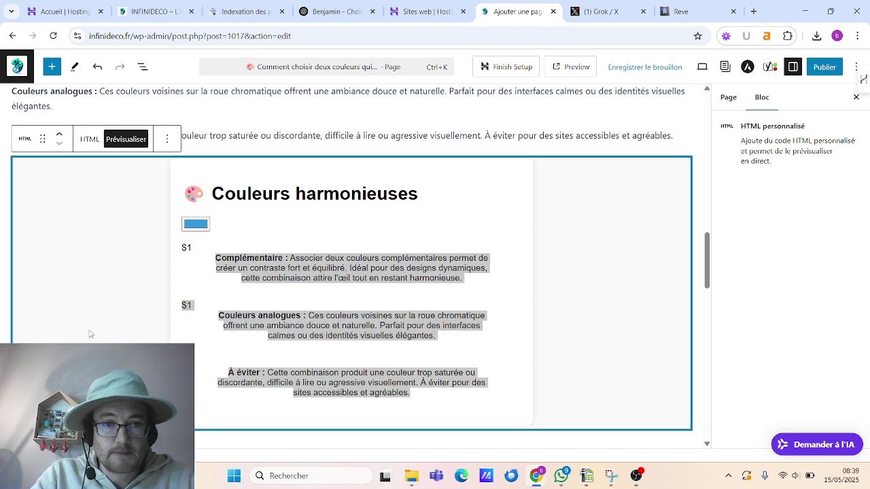
key("Delete")
scroll(149, 233, "up", 3)
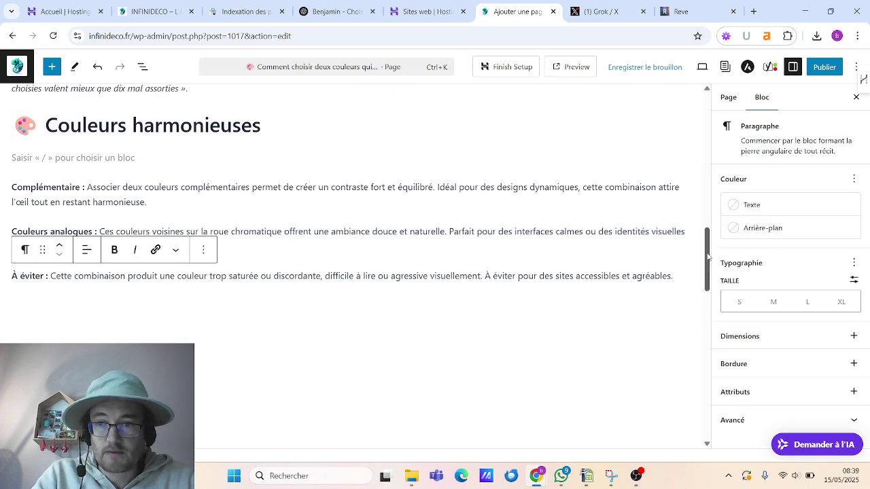
left_click_drag(707, 255, 707, 123)
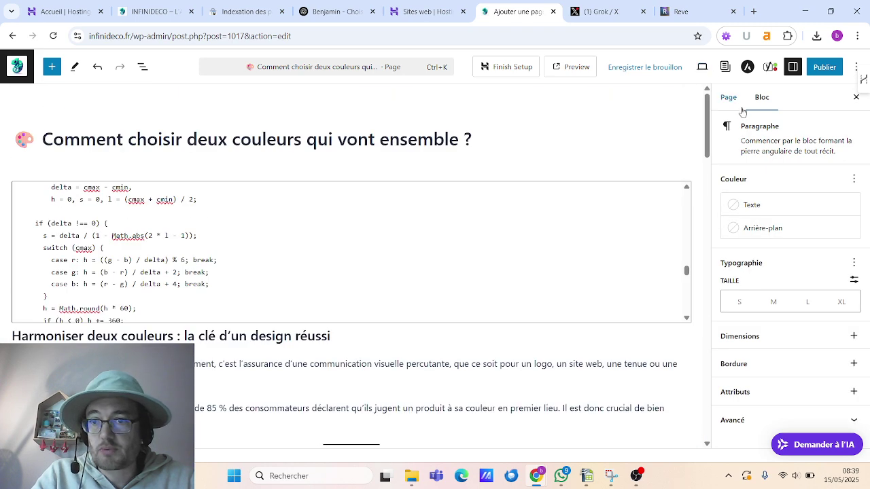
left_click(652, 70)
Open the draft's front-end view through the URL in the page's link settings.
left_click(726, 98)
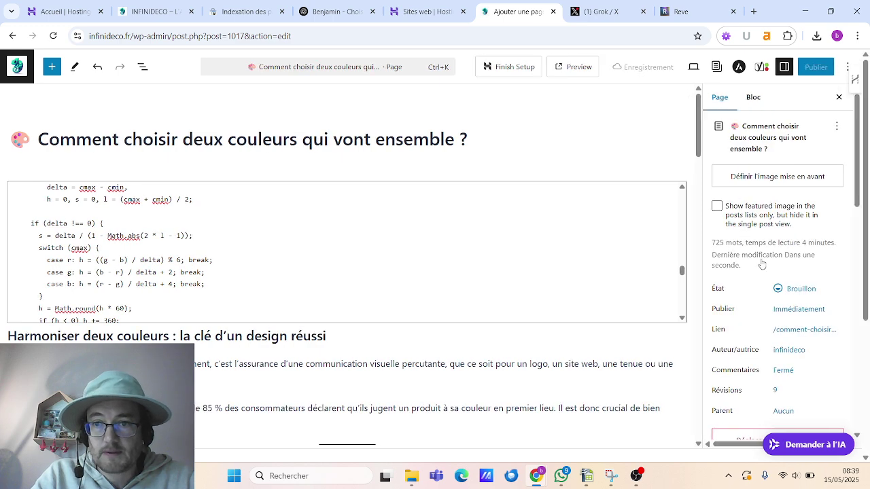
left_click(806, 332)
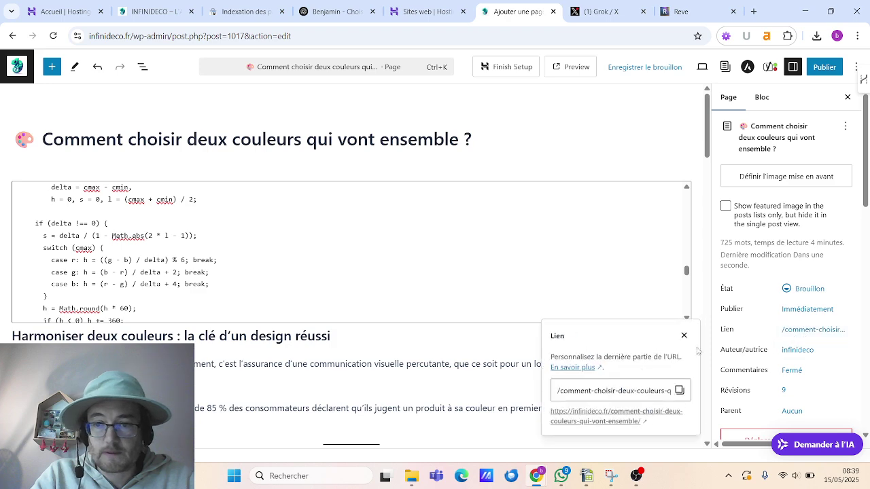
left_click(600, 415)
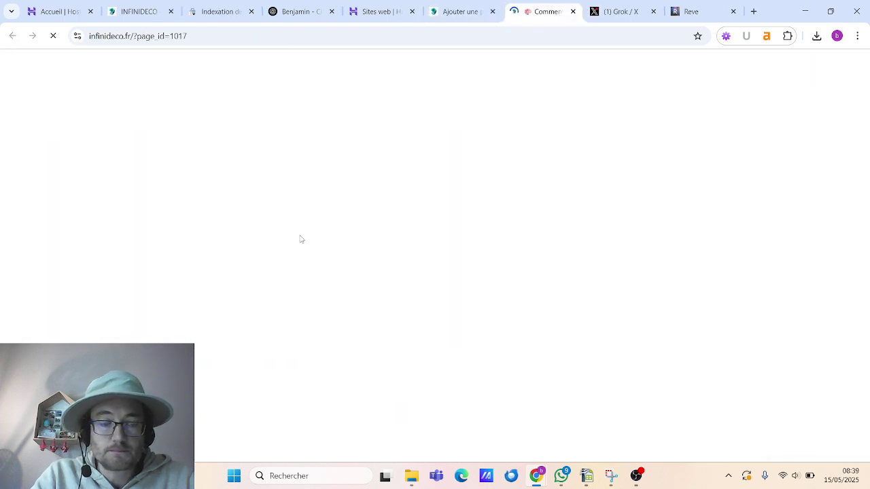
Check the colour tool's layout on the front-end page and test it with the blue shade #305F7E.
scroll(218, 219, "down", 5)
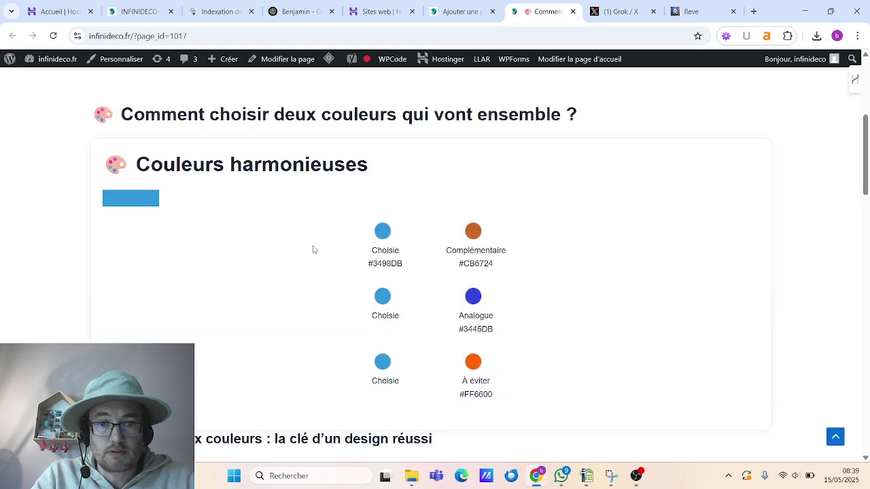
scroll(286, 238, "down", 2)
scroll(160, 210, "up", 2)
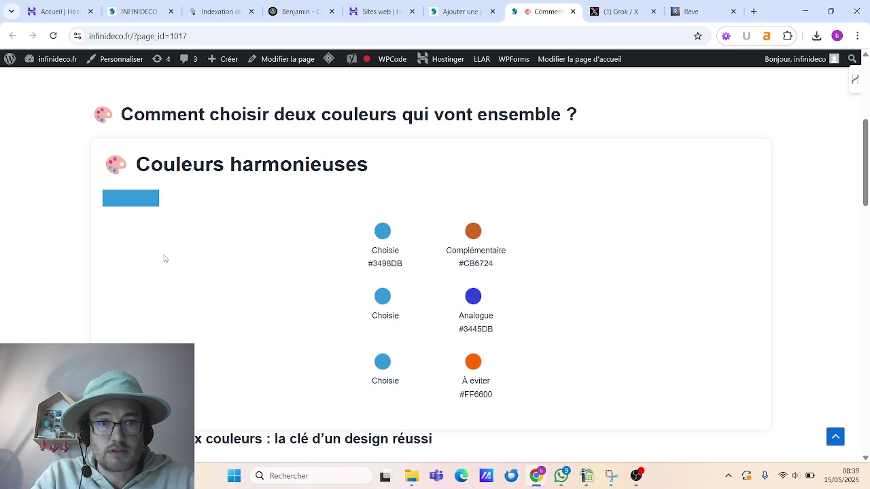
left_click(148, 203)
left_click_drag(163, 258, 184, 244)
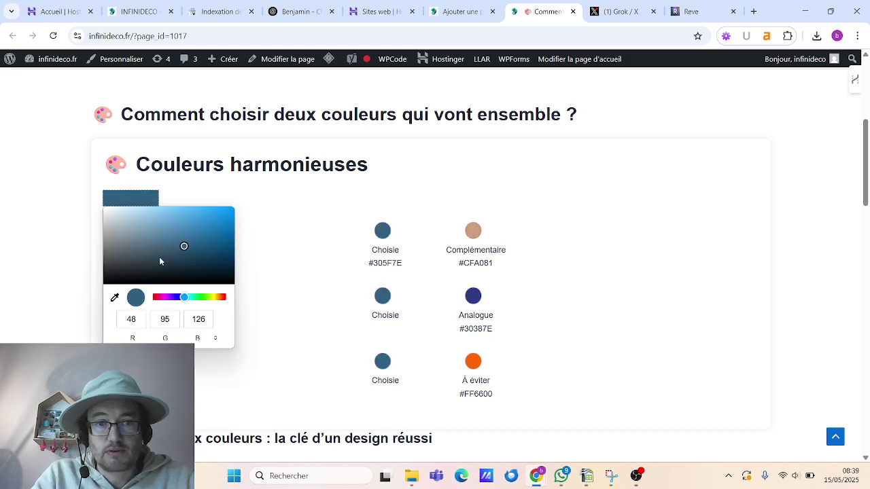
left_click(288, 280)
scroll(289, 280, "down", 3)
scroll(288, 280, "up", 4)
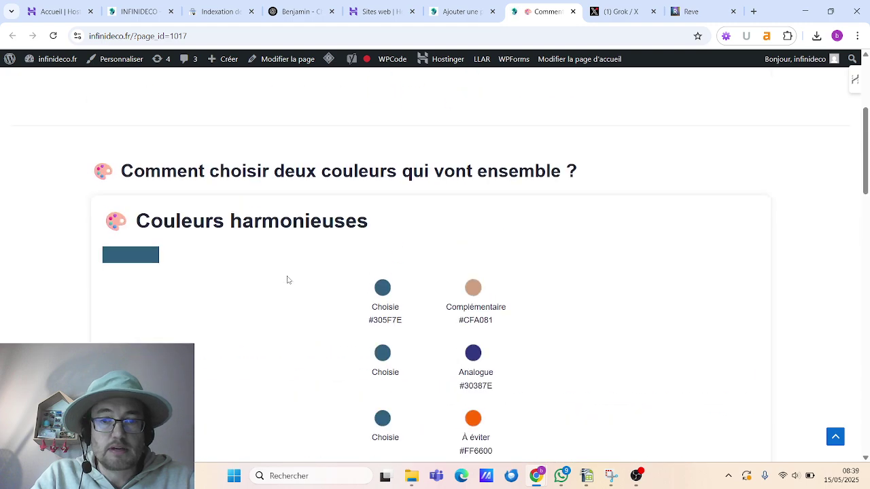
Test the colour tool with three more blue shades: #607380, #2770A0 and #1A6393.
left_click(122, 255)
left_click(138, 302)
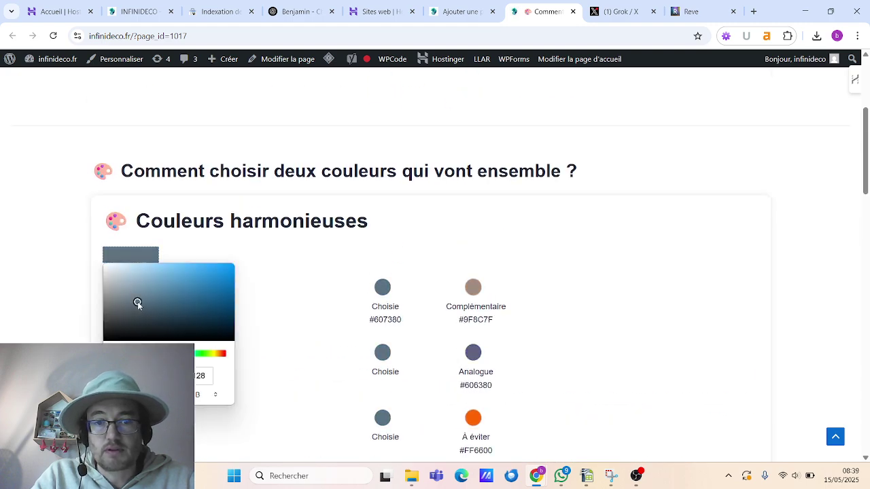
left_click(201, 293)
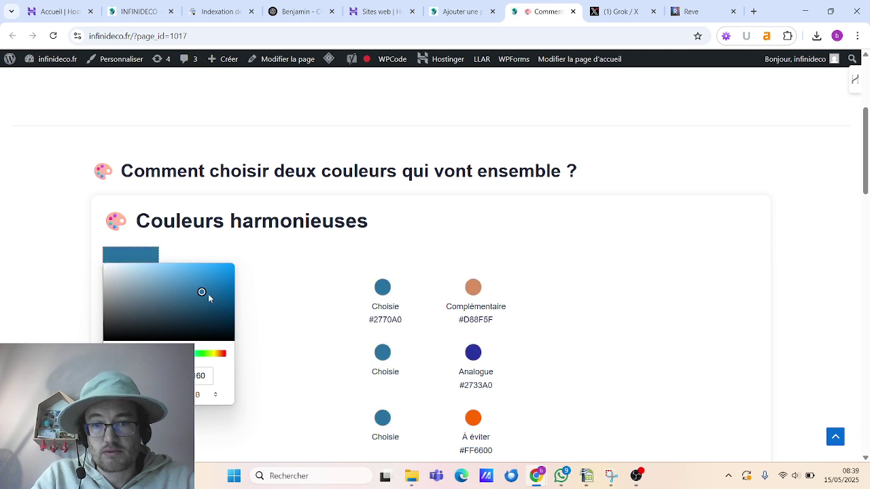
left_click(211, 295)
scroll(502, 329, "down", 1)
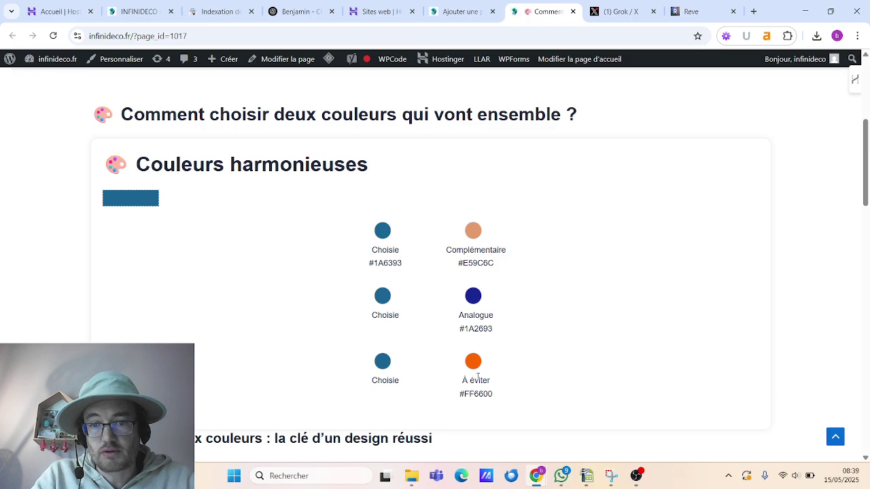
Examine the whole front-end page, from the tips, combinations table and harmony explanations down to the footer and back to the colour tool.
scroll(368, 313, "down", 9)
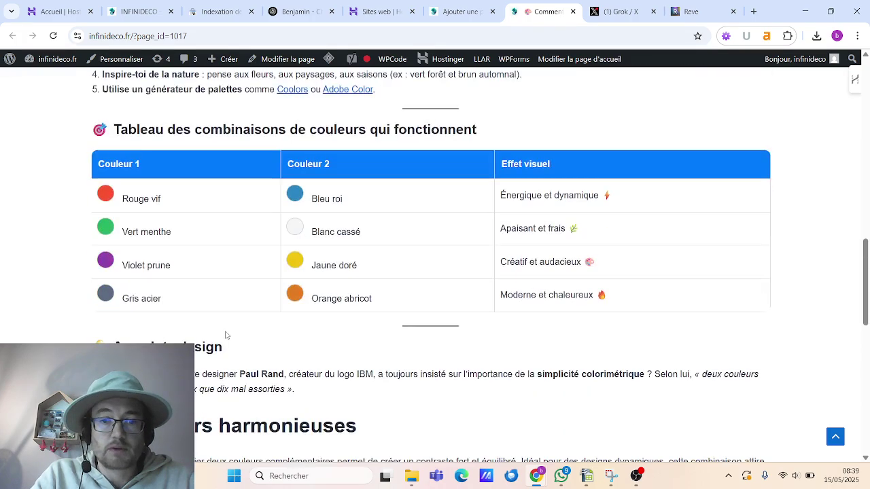
scroll(246, 311, "up", 8)
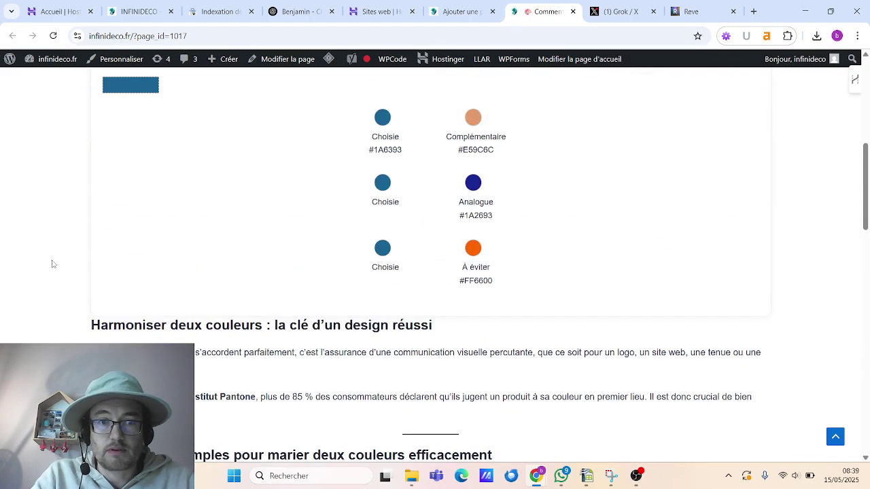
scroll(361, 309, "up", 1)
scroll(361, 312, "down", 9)
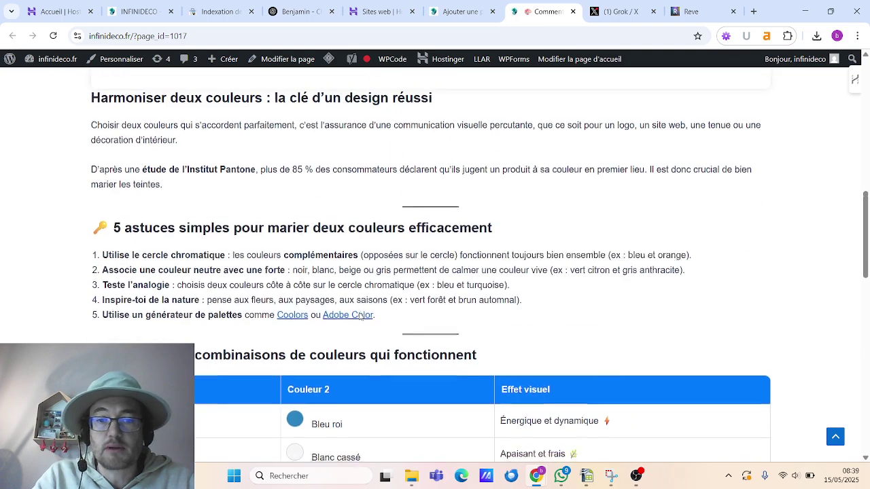
scroll(359, 316, "down", 4)
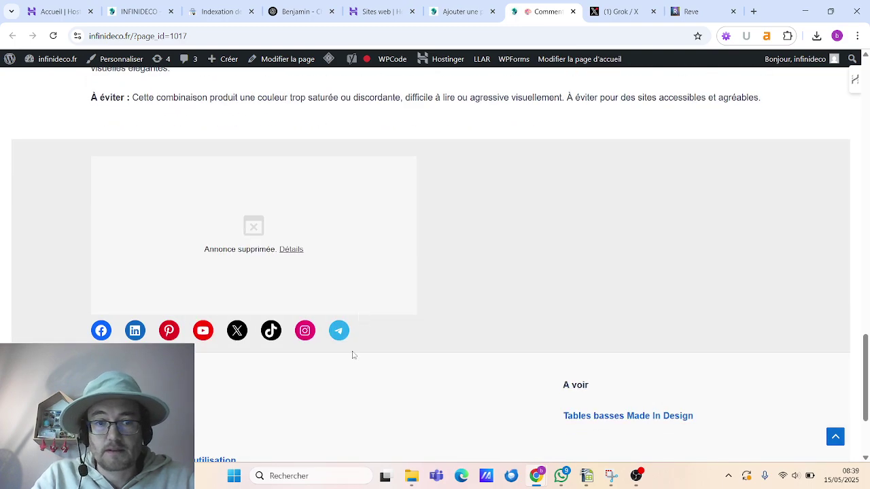
scroll(353, 353, "up", 3)
scroll(353, 356, "up", 20)
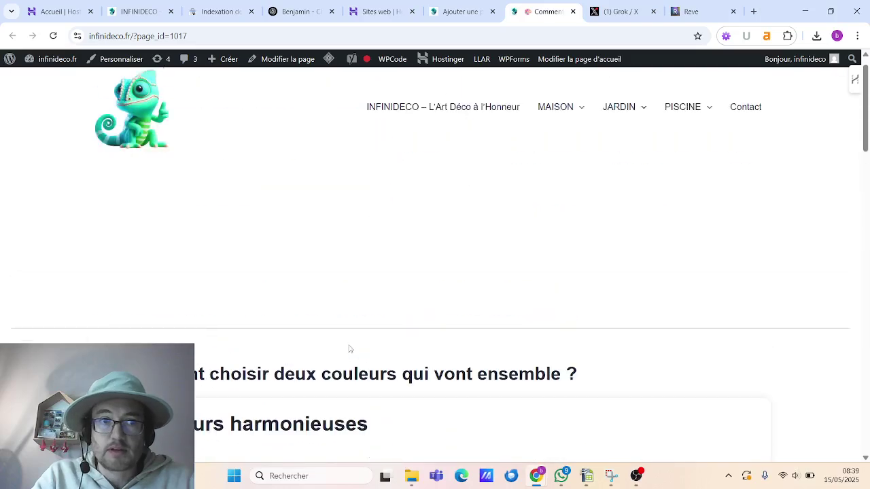
scroll(178, 306, "down", 2)
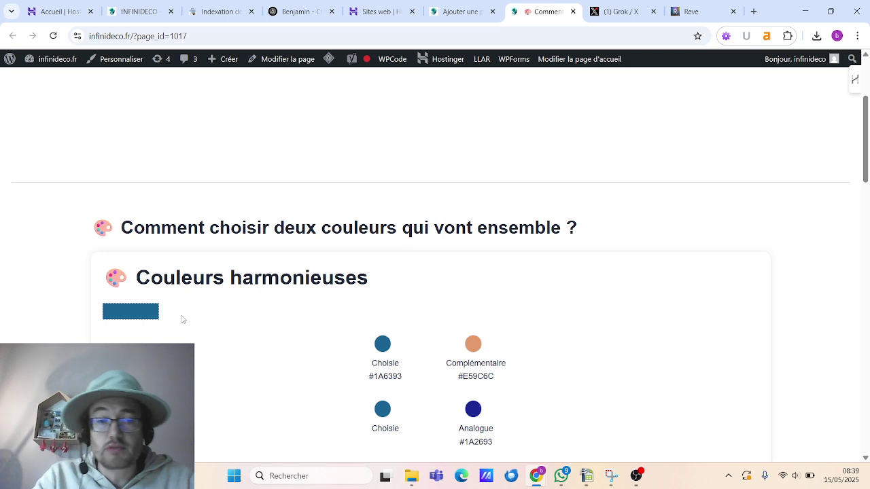
scroll(182, 319, "down", 2)
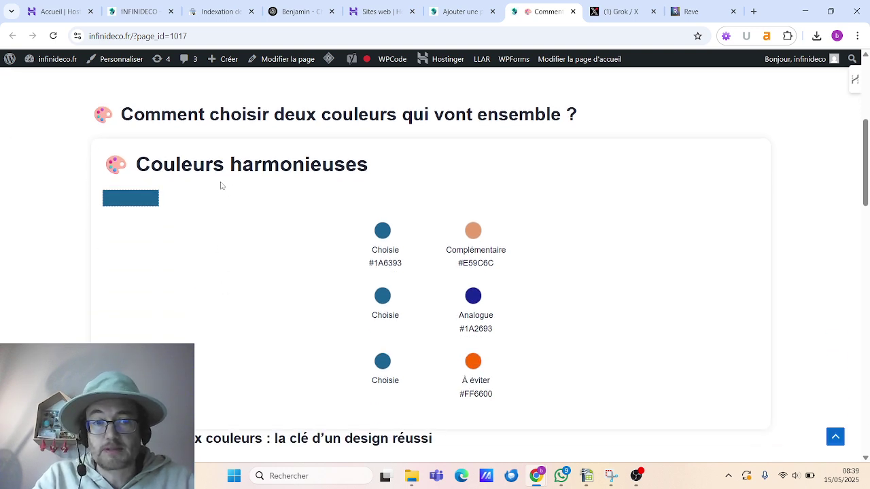
Try the lighter blue shades #719EBC and #458BBA in the colour tool and close the colour picker.
left_click(119, 201)
left_click(157, 228)
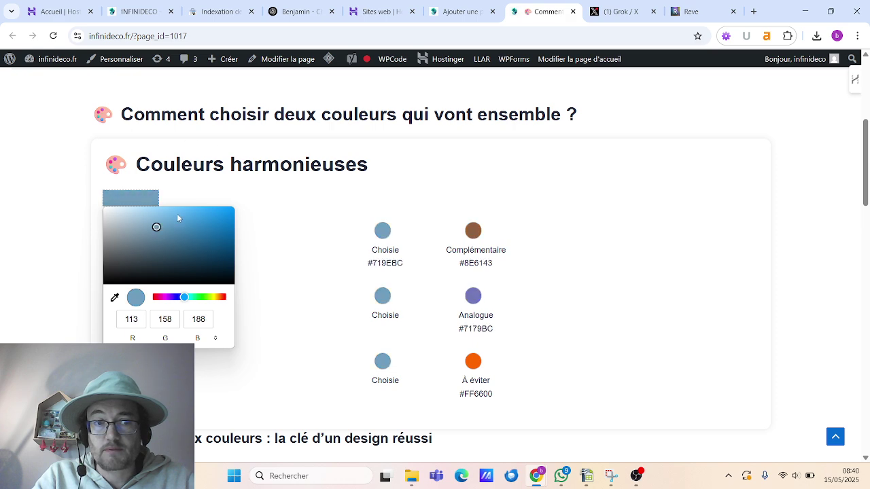
left_click(186, 228)
left_click(209, 196)
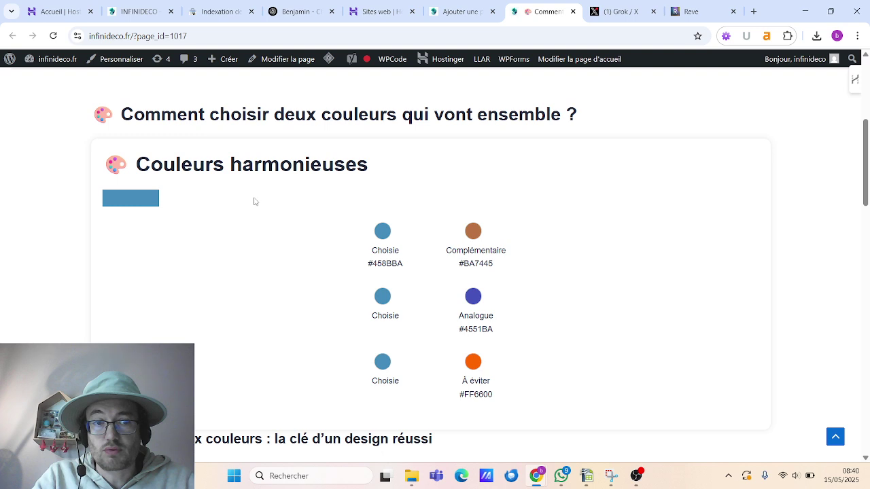
Test the colour tool with the near-black shade #080808 and the dark blue #30495A, and close the colour picker.
left_click(139, 199)
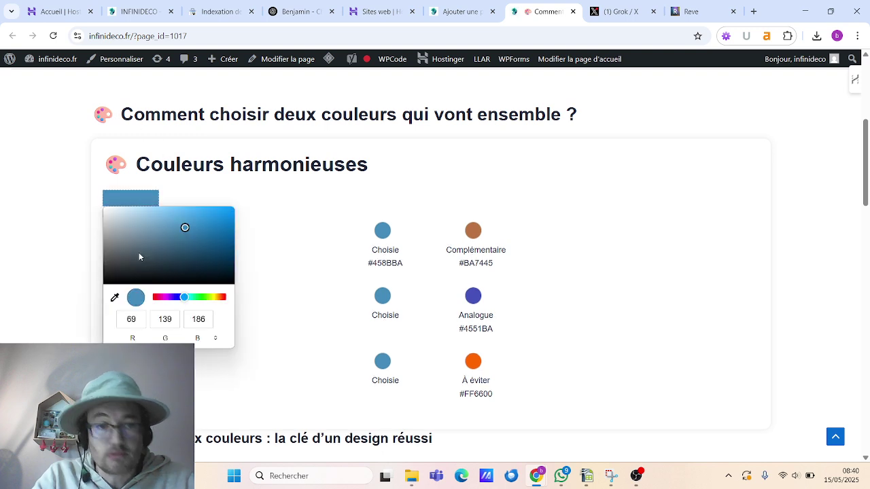
left_click(104, 283)
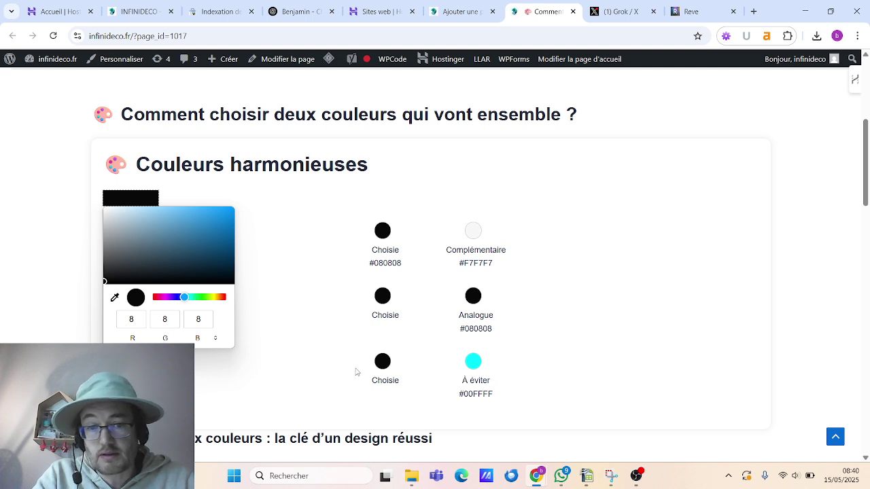
mouse_move(195, 264)
left_mouse_down()
mouse_move(188, 246)
mouse_move(216, 239)
mouse_move(225, 251)
mouse_move(163, 256)
left_mouse_up()
left_click(530, 211)
scroll(502, 266, "up", 5)
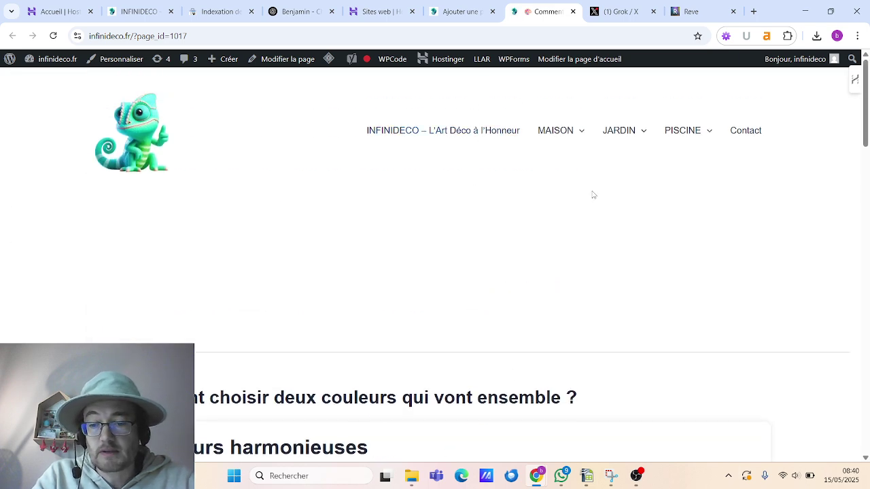
scroll(560, 311, "down", 3)
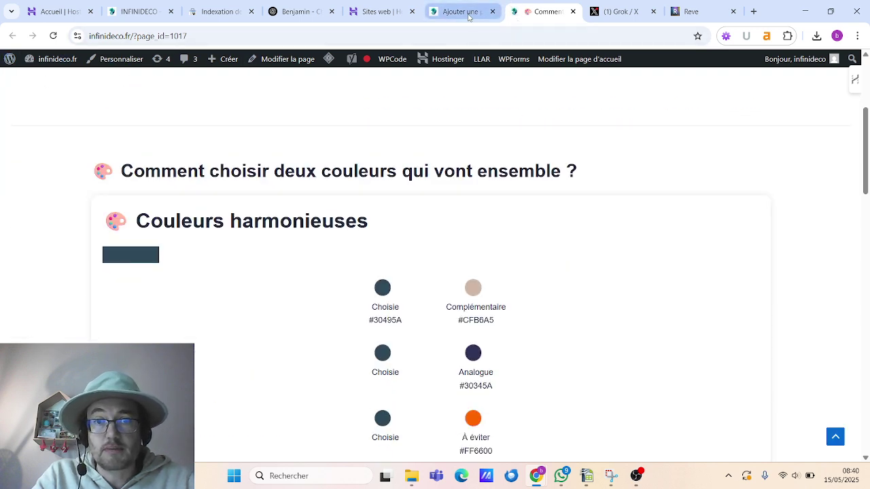
Close the front-end page and review the colour tool's code in the page editor through to the closing HTML tag.
left_click(468, 16)
left_click(554, 13)
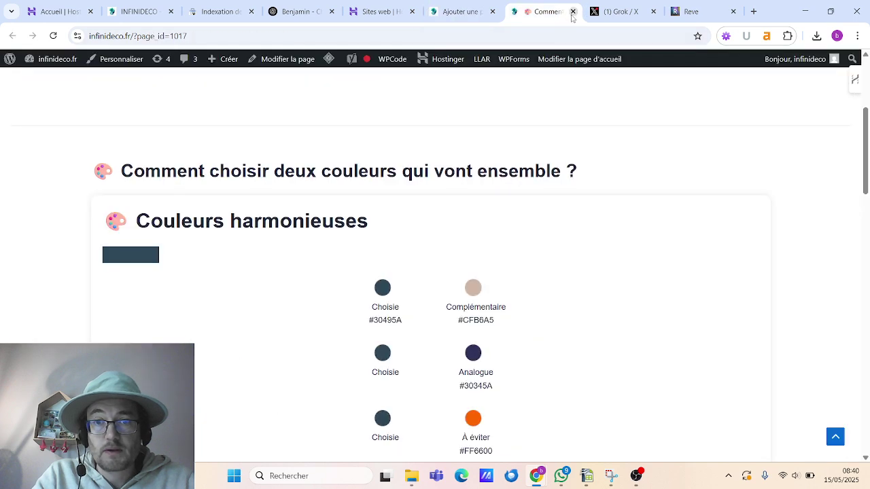
left_click(572, 12)
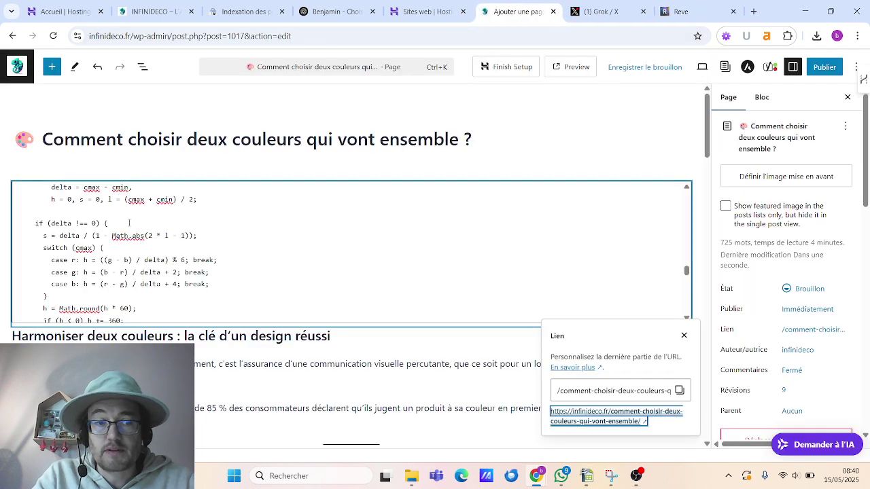
scroll(125, 297, "down", 10)
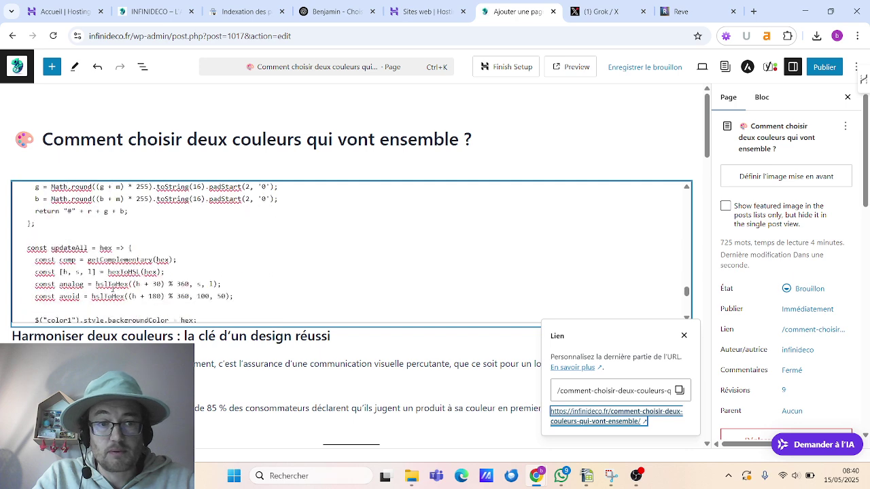
scroll(113, 288, "down", 2)
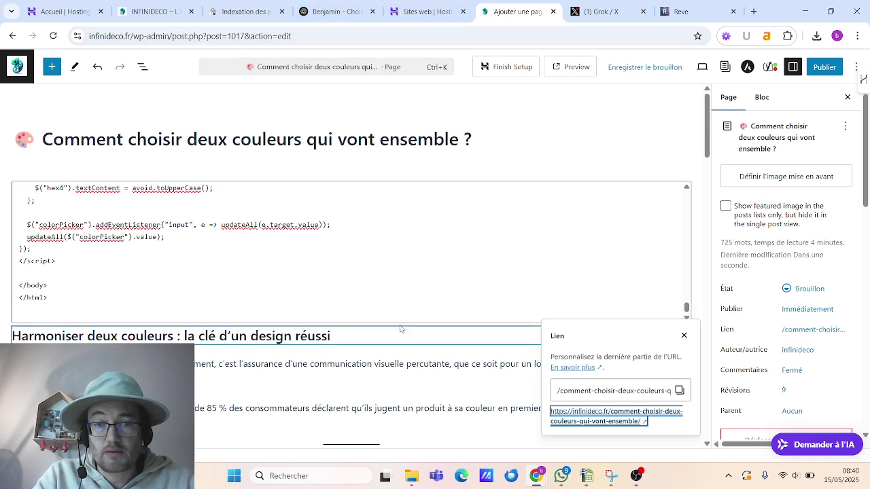
mouse_move(588, 482)
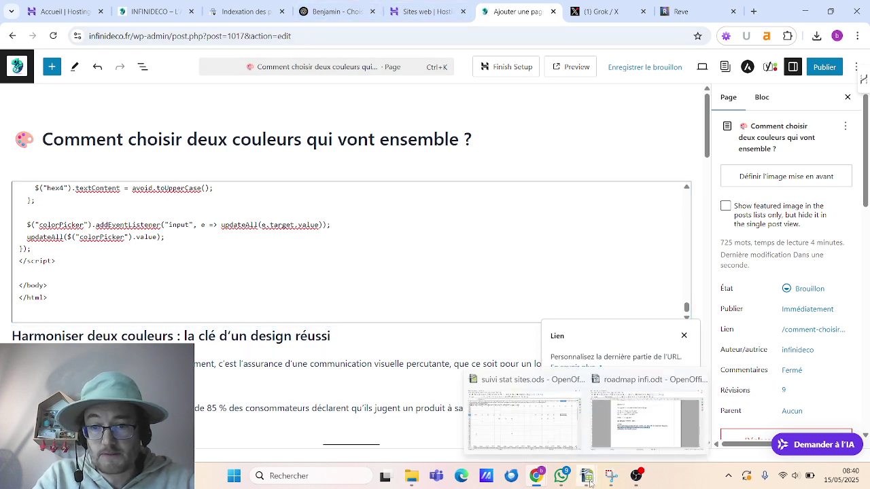
mouse_move(565, 442)
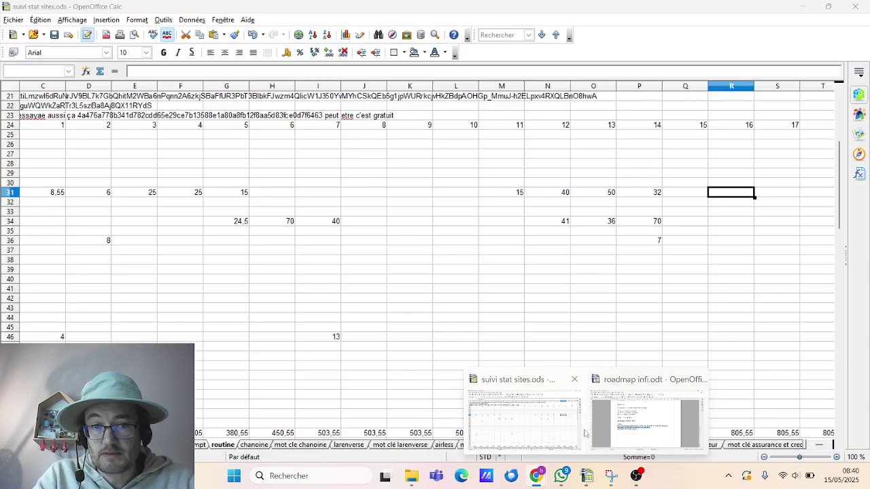
mouse_move(635, 441)
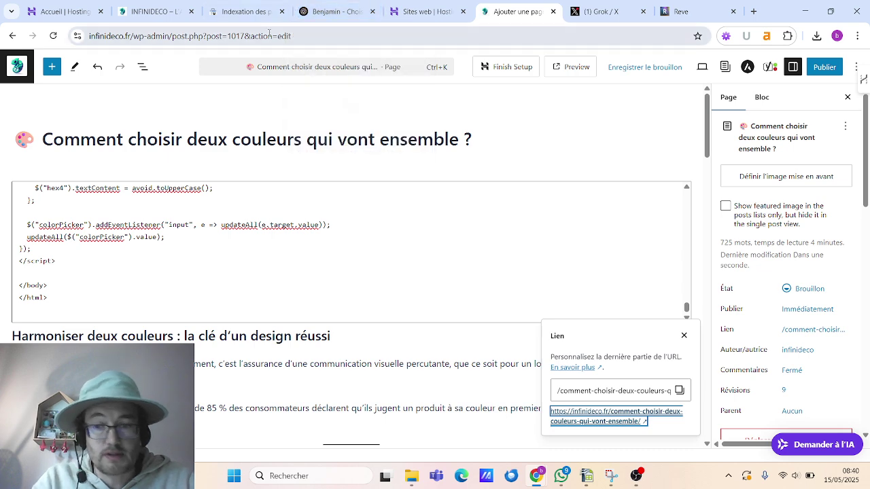
left_click(135, 248)
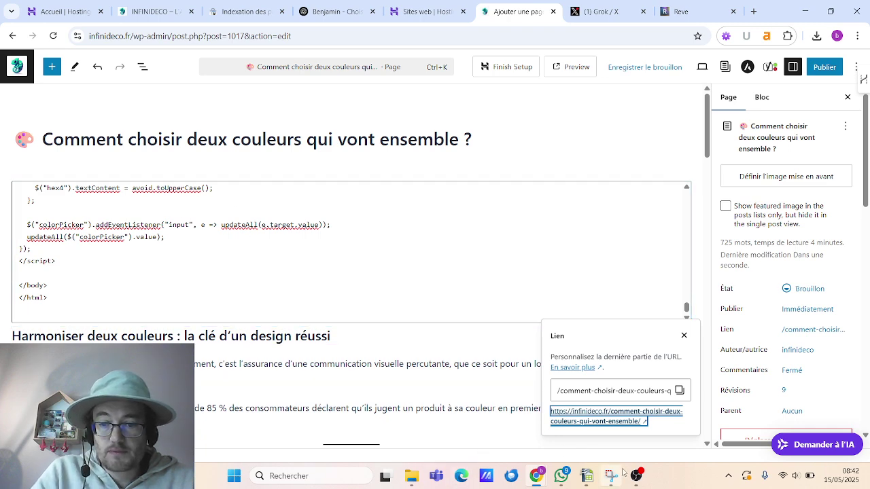
mouse_move(623, 472)
left_click(667, 422)
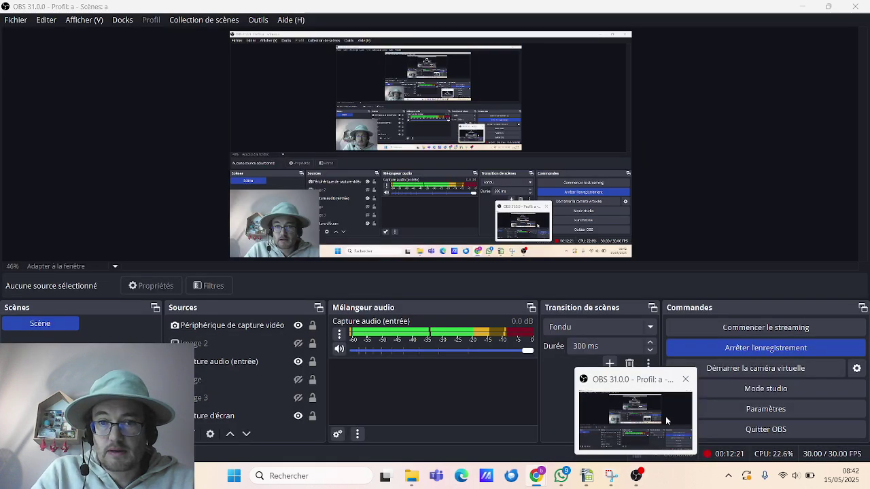